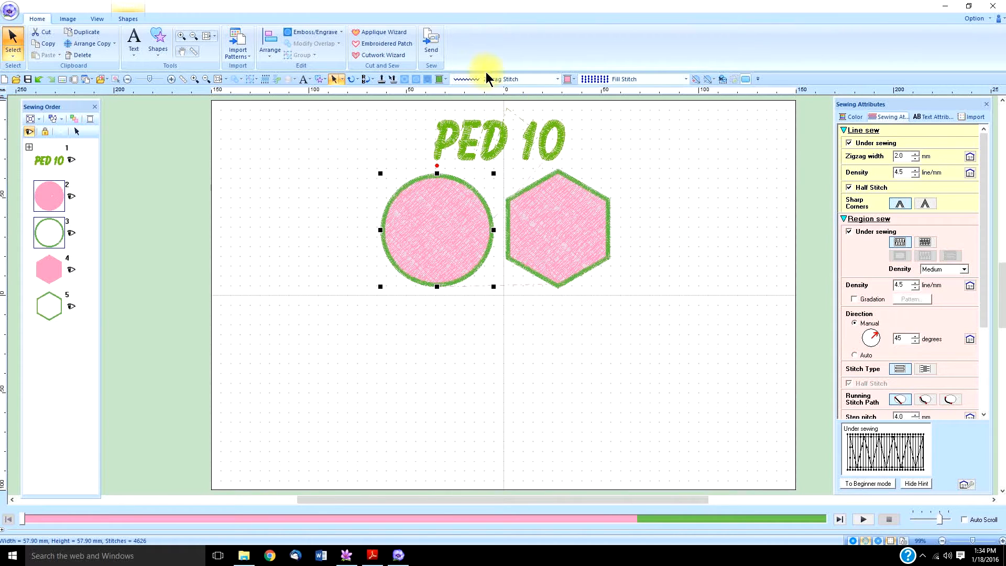
Examine the available line and region stitch types for the selected circle, leaving both unchanged
left_click(557, 79)
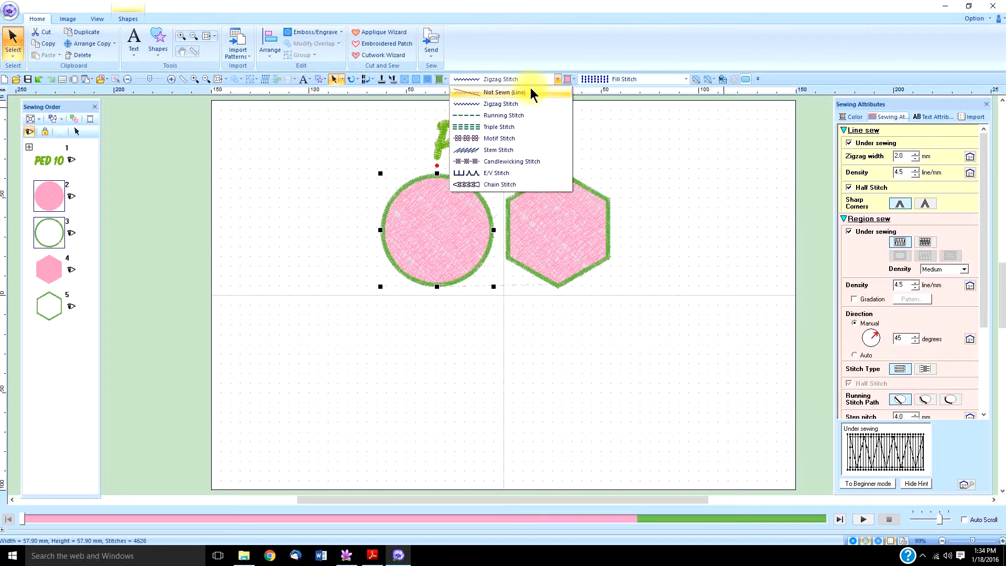
left_click(685, 79)
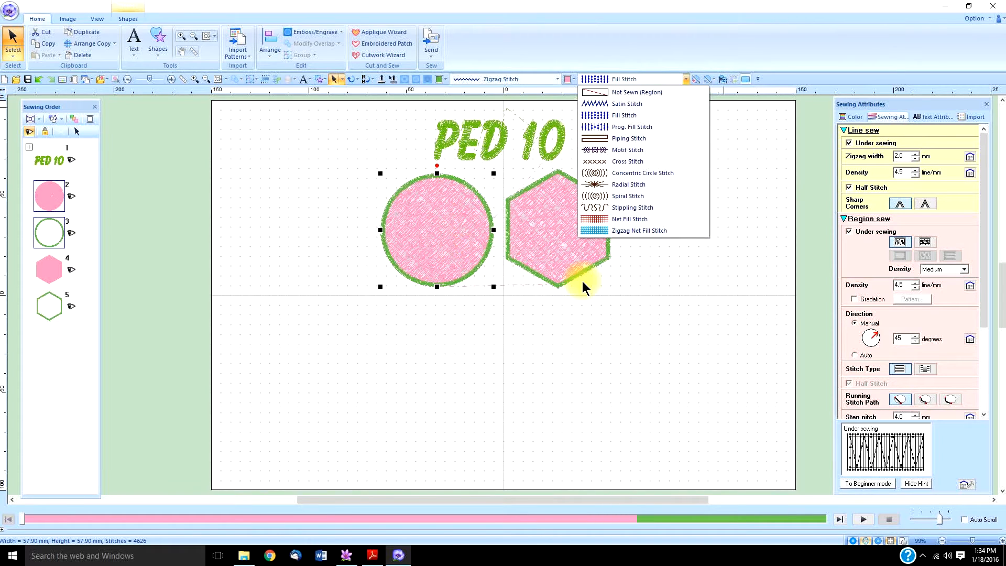
left_click(678, 291)
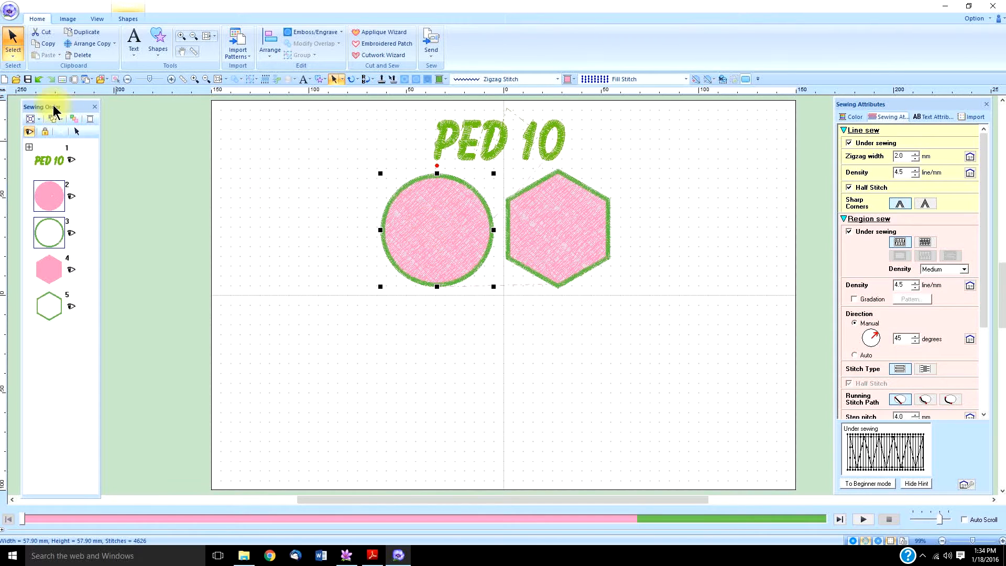
Edit the circle's points, moving its leftmost point outward and deleting its topmost point
left_click(13, 51)
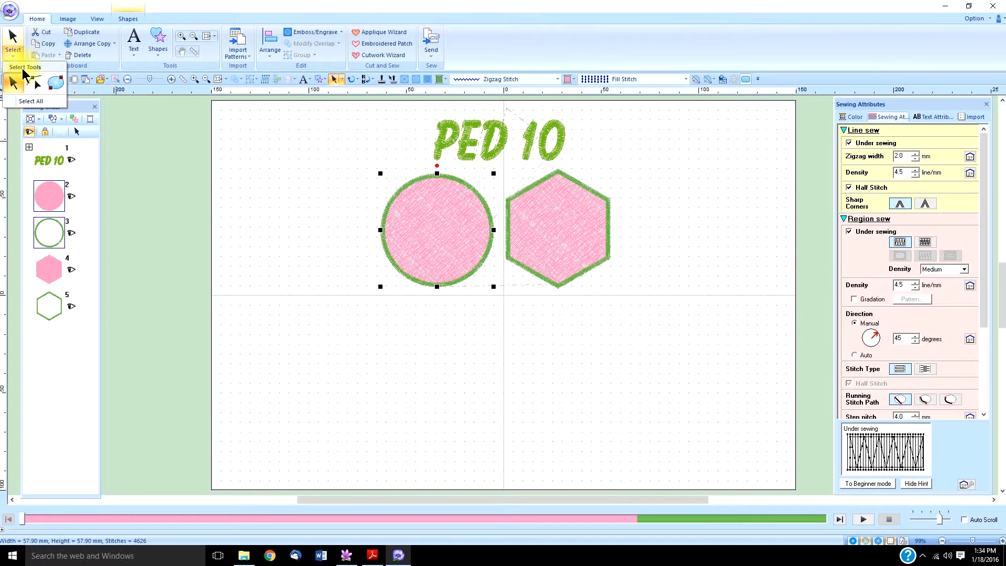
left_click(34, 82)
left_click_drag(384, 230, 362, 230)
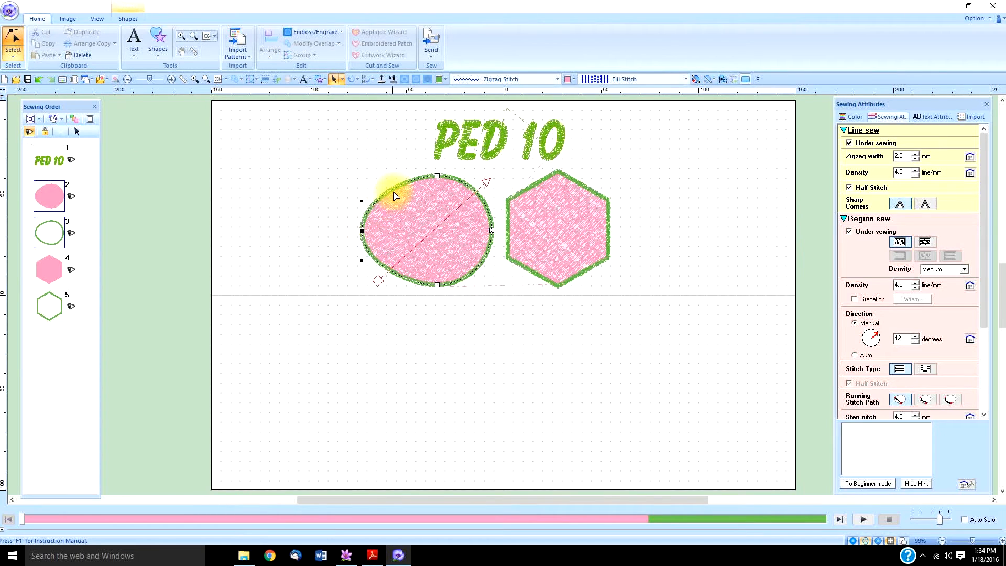
left_click(437, 176)
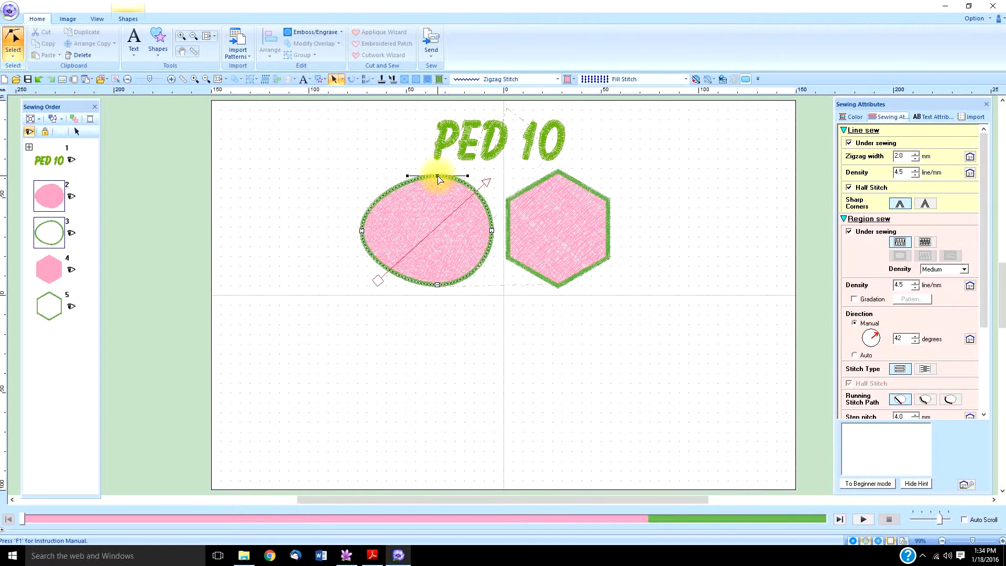
right_click(437, 177)
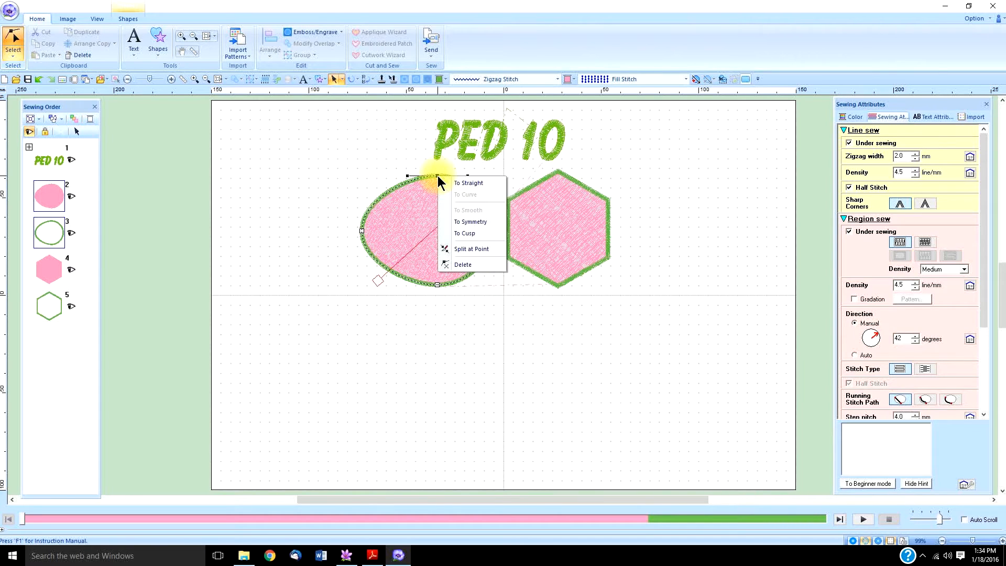
left_click(469, 263)
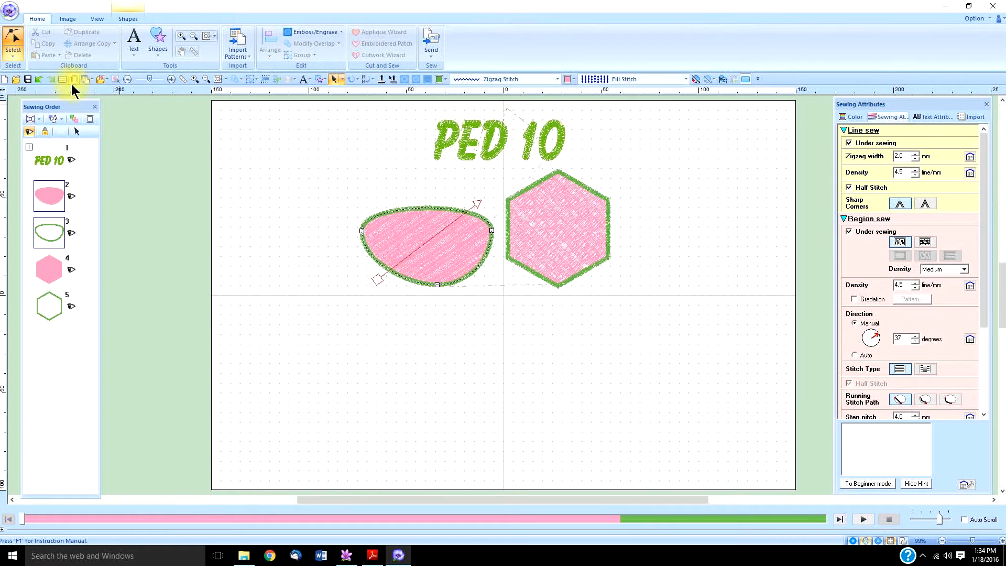
Convert the reshaped circle's leftmost point to straight, and undo the point edits to restore the original circle
left_click(361, 231)
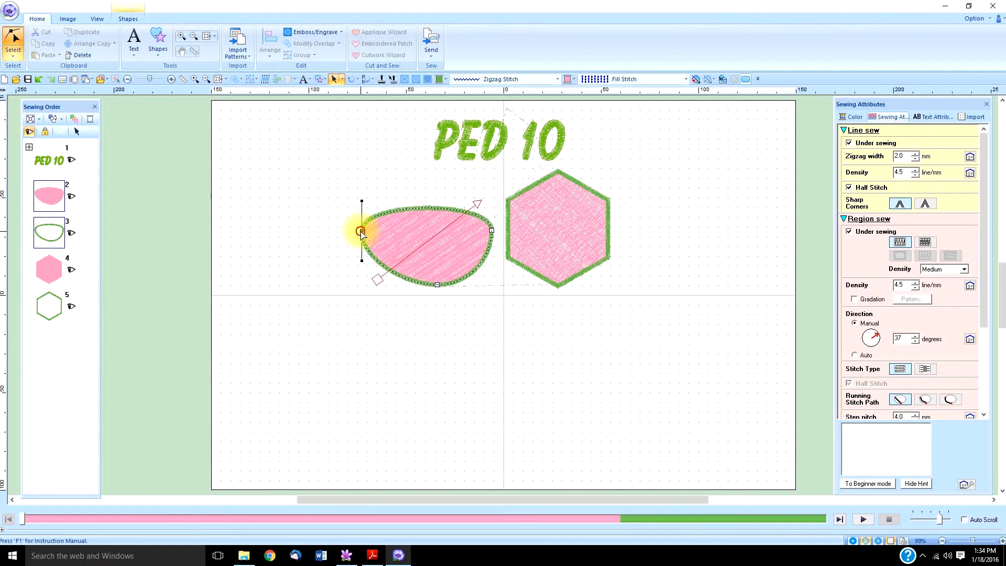
right_click(362, 232)
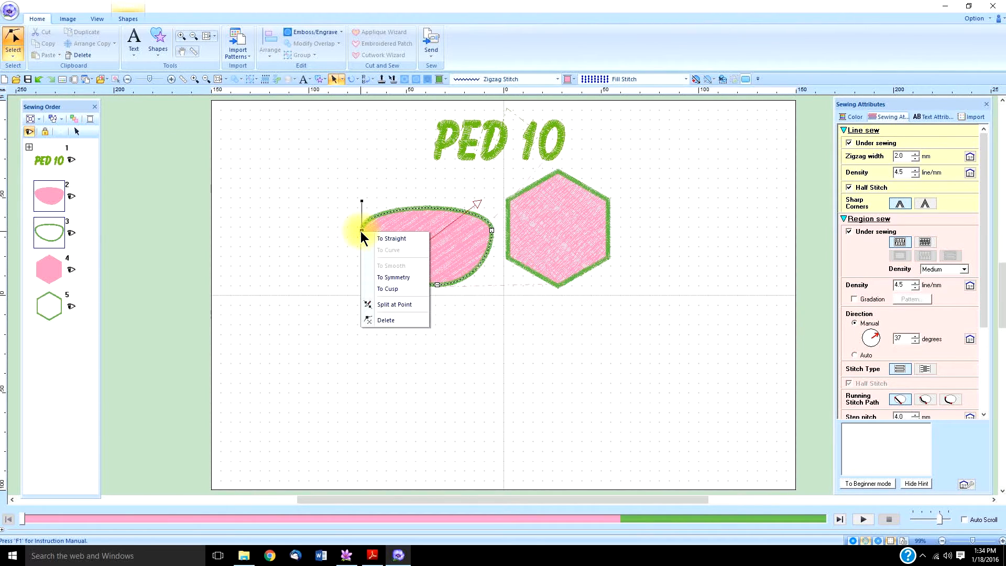
left_click(391, 237)
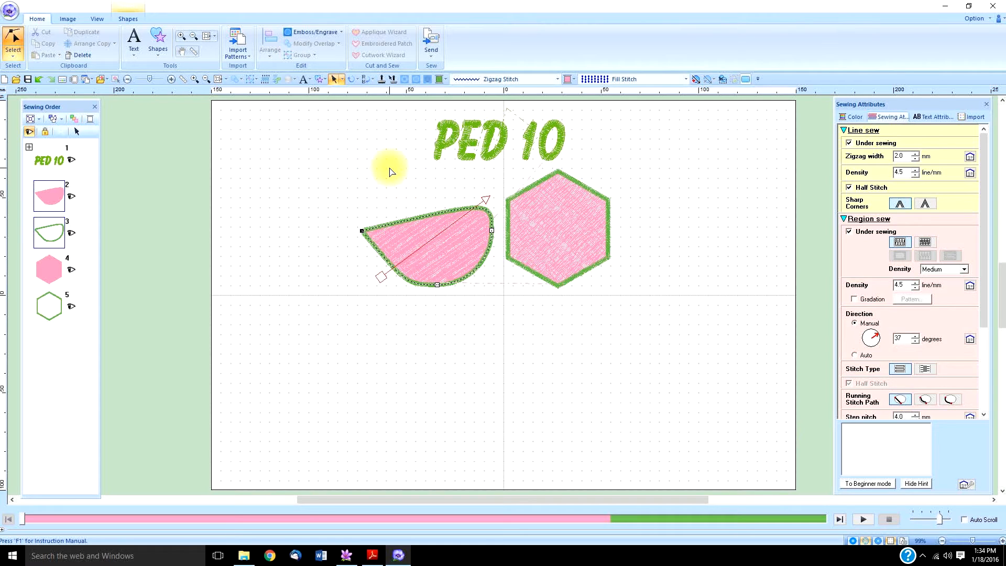
key("ctrl+z")
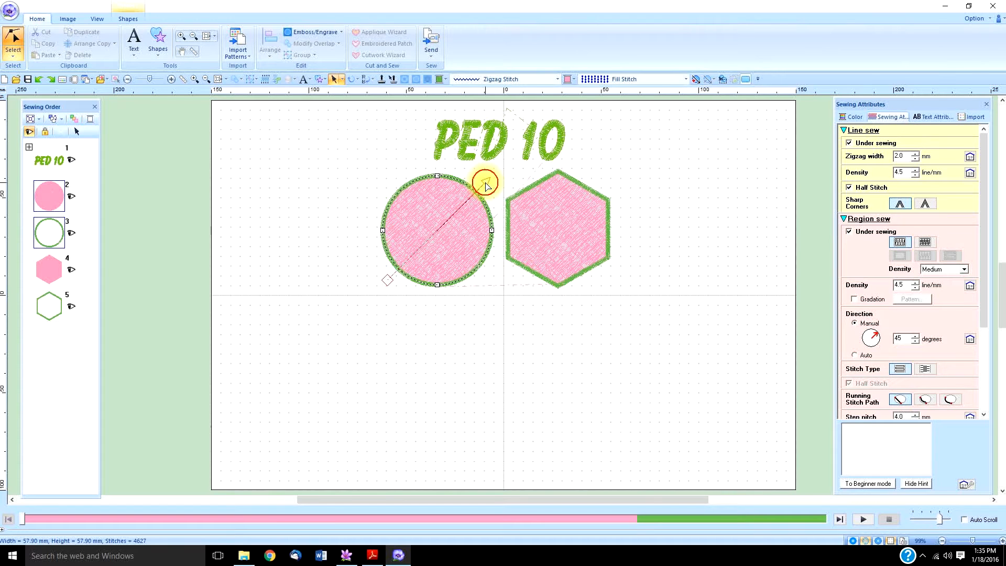
Rotate the circle's fill stitch direction to 34 degrees and set it back to 45 degrees
left_click_drag(499, 205, 499, 199)
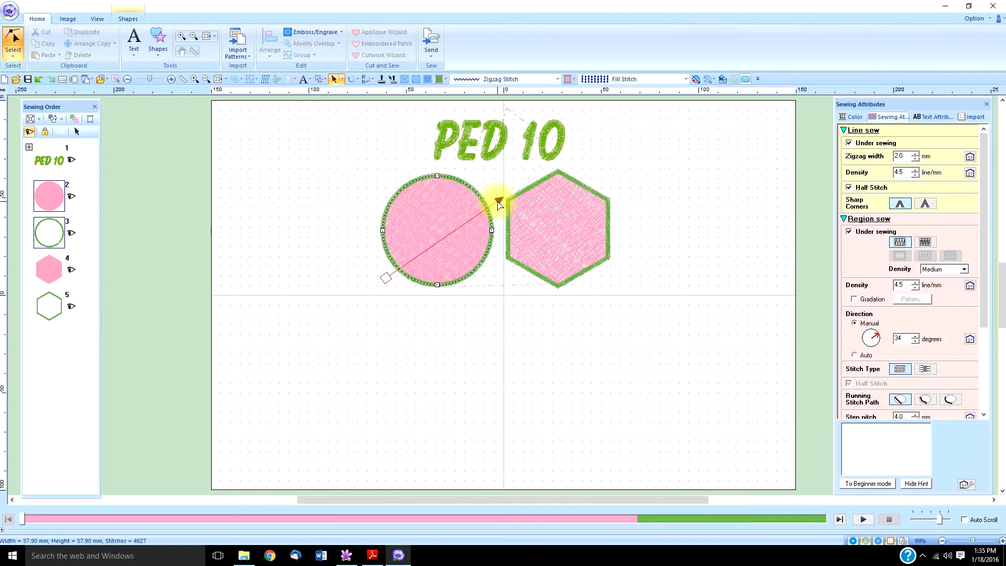
left_click(881, 337)
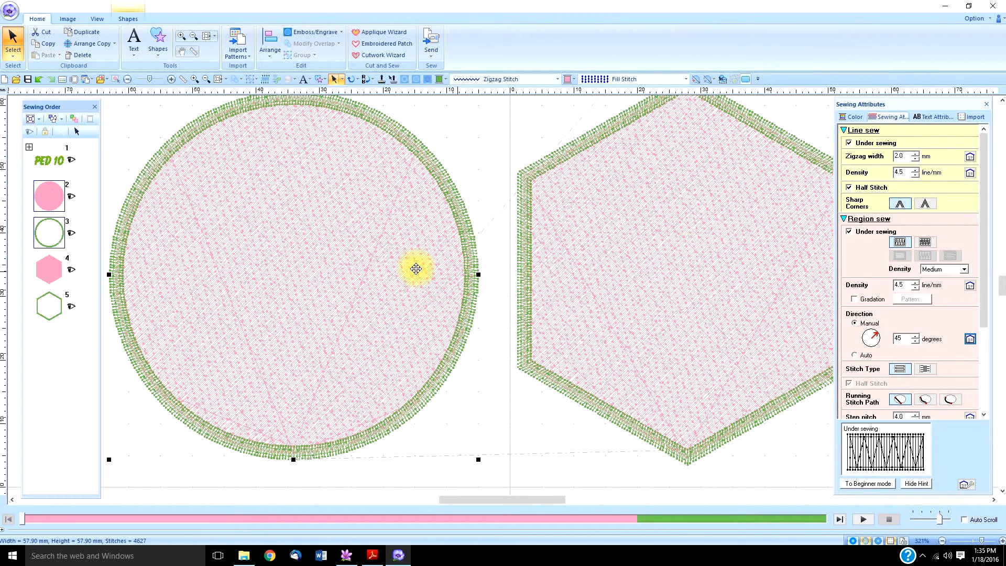
Switch the circle's region to Not Sewn and set it back to Fill Stitch
left_click(685, 78)
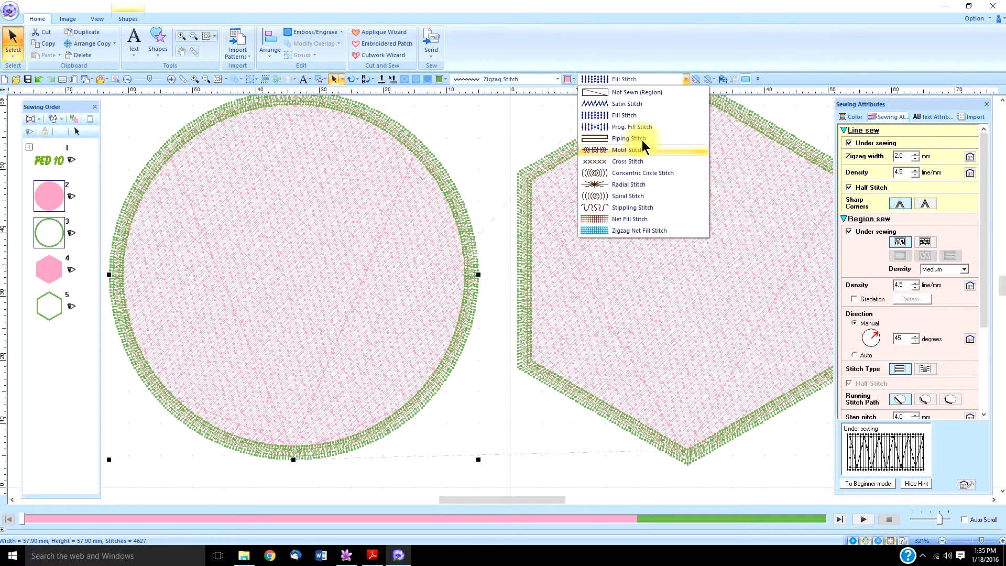
left_click(642, 92)
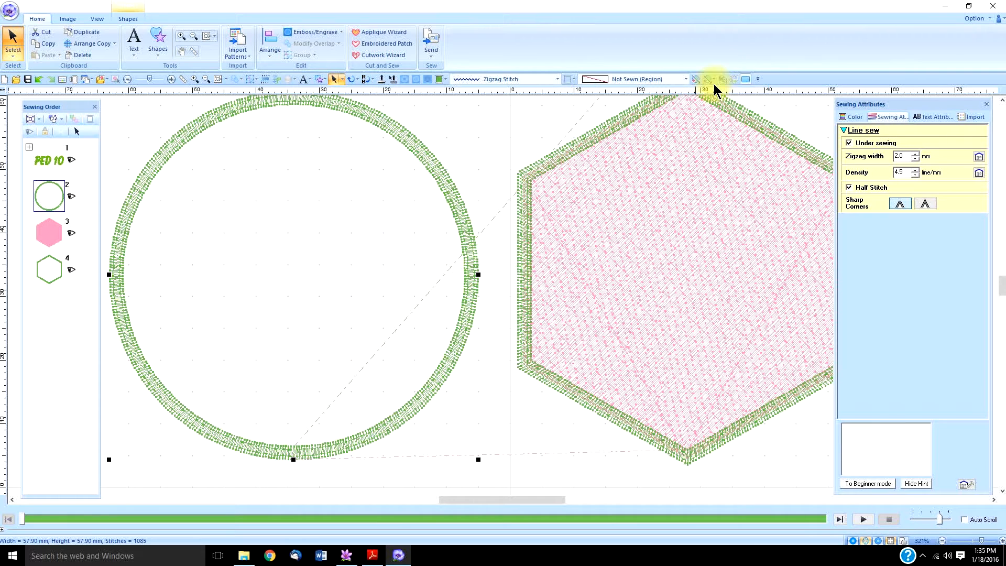
left_click(685, 80)
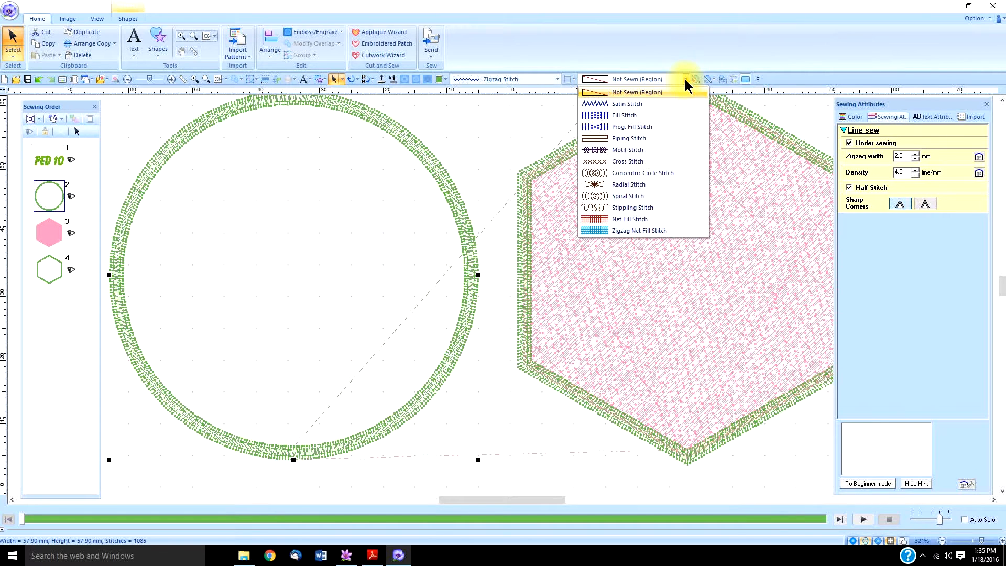
left_click(640, 114)
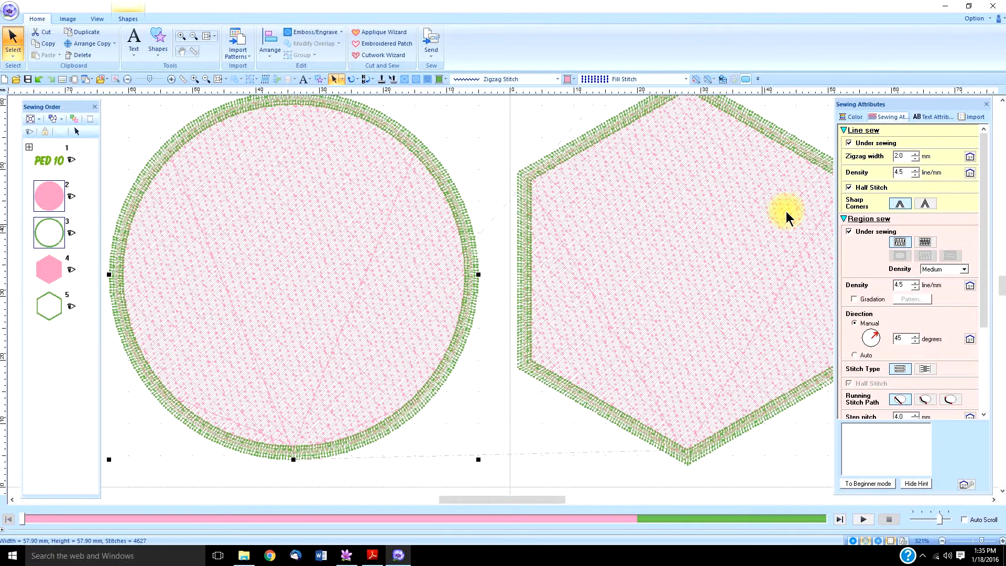
Turn off region under sewing for the circle and the hexagon, and set both to the third running stitch path option
left_click(849, 231)
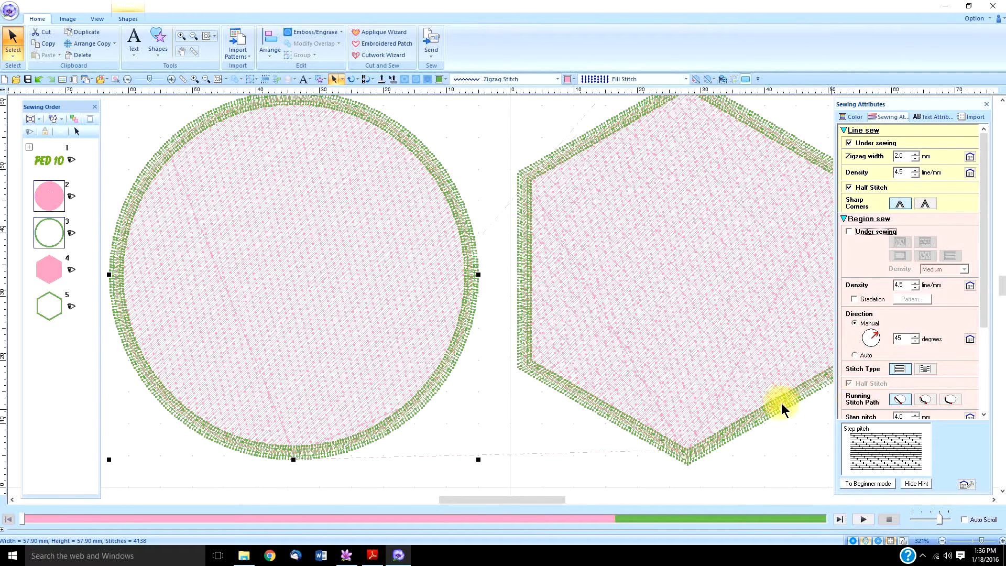
left_click(949, 398)
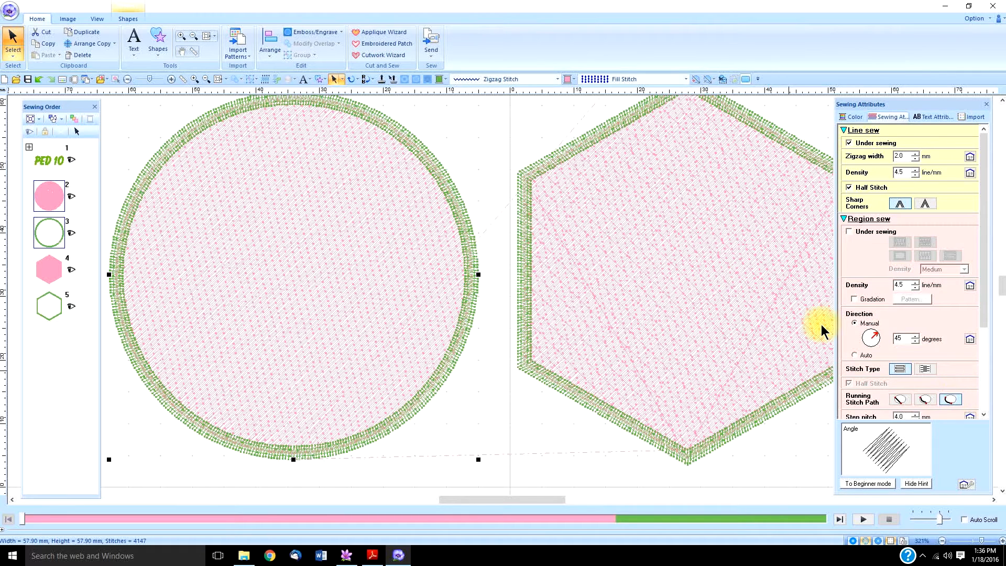
left_click(698, 273)
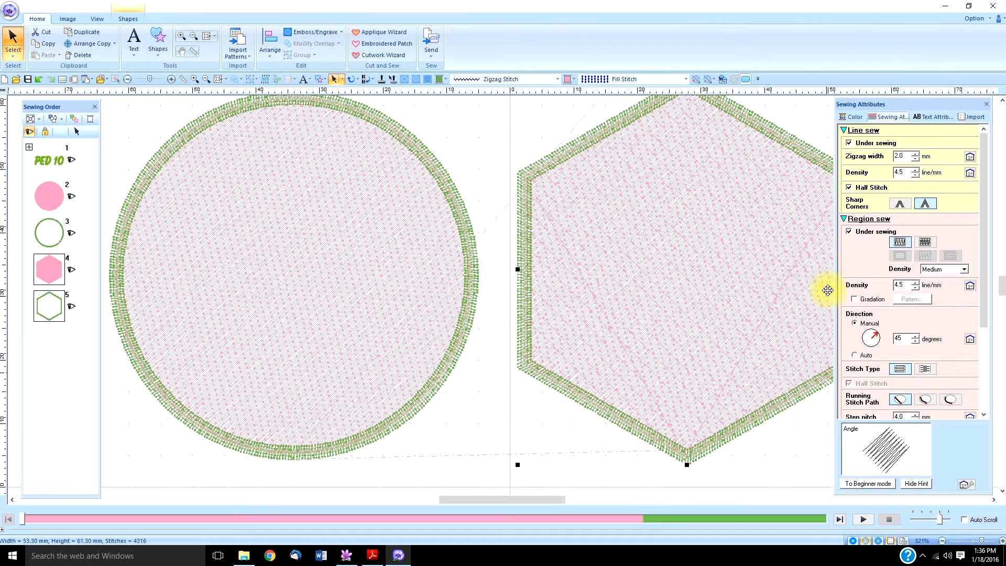
left_click(848, 231)
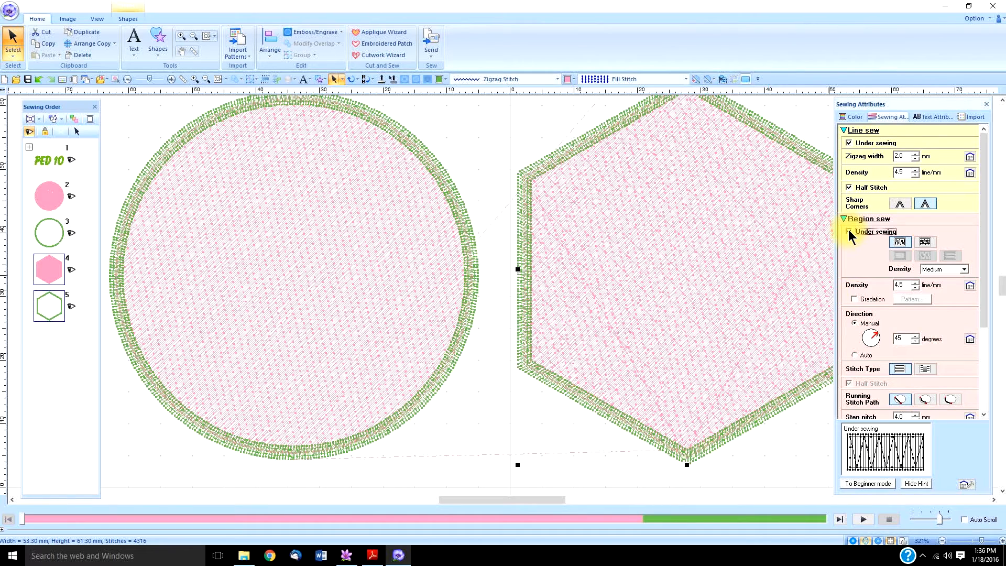
left_click(951, 398)
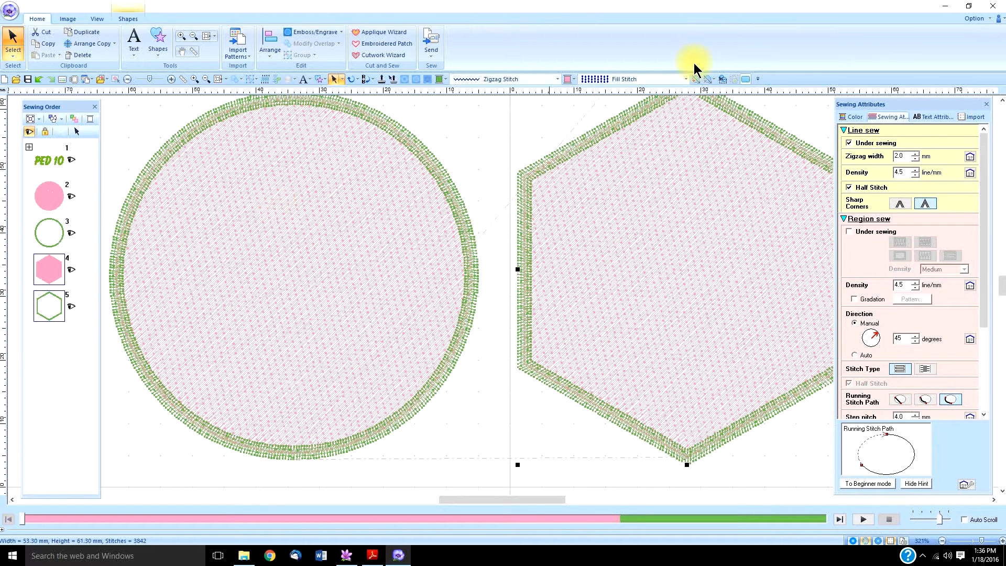
Switch the circle's region to Not Sewn and set it to Satin Stitch
left_click(356, 223)
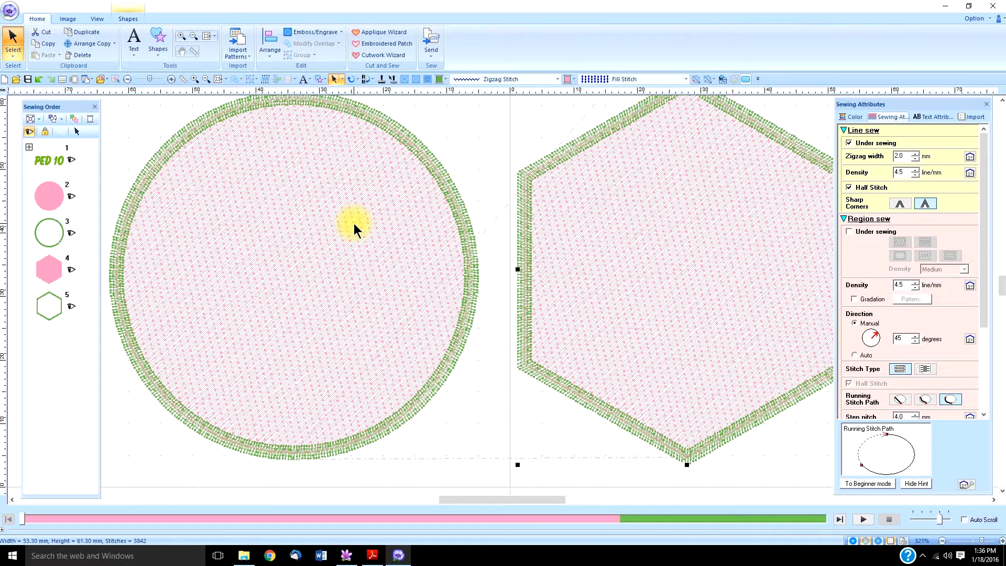
left_click(687, 80)
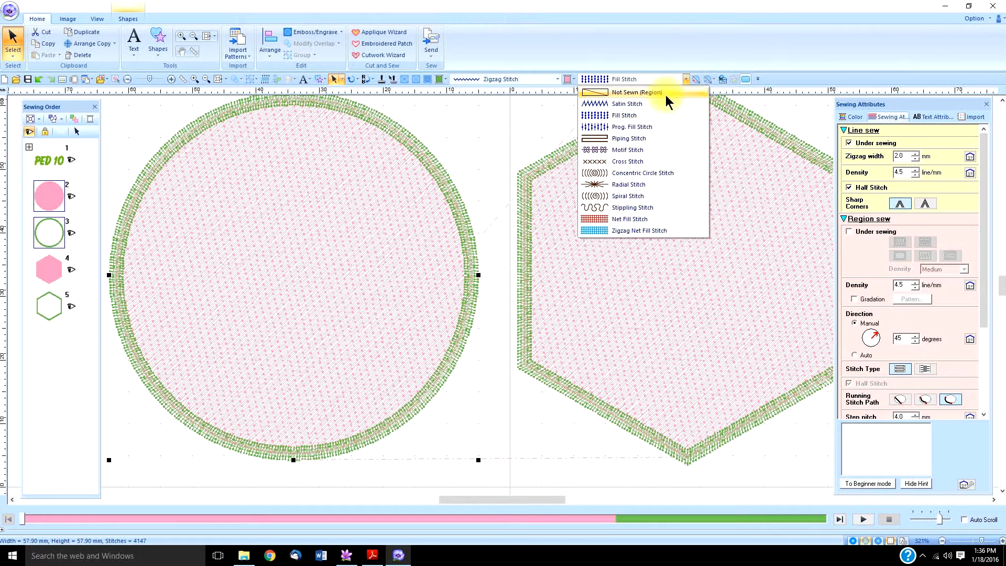
left_click(627, 91)
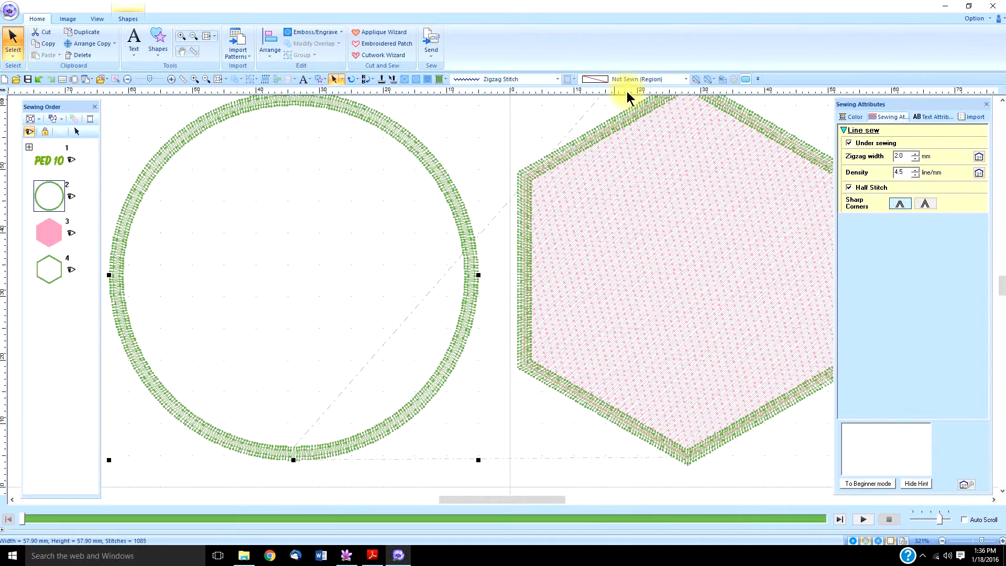
left_click(686, 79)
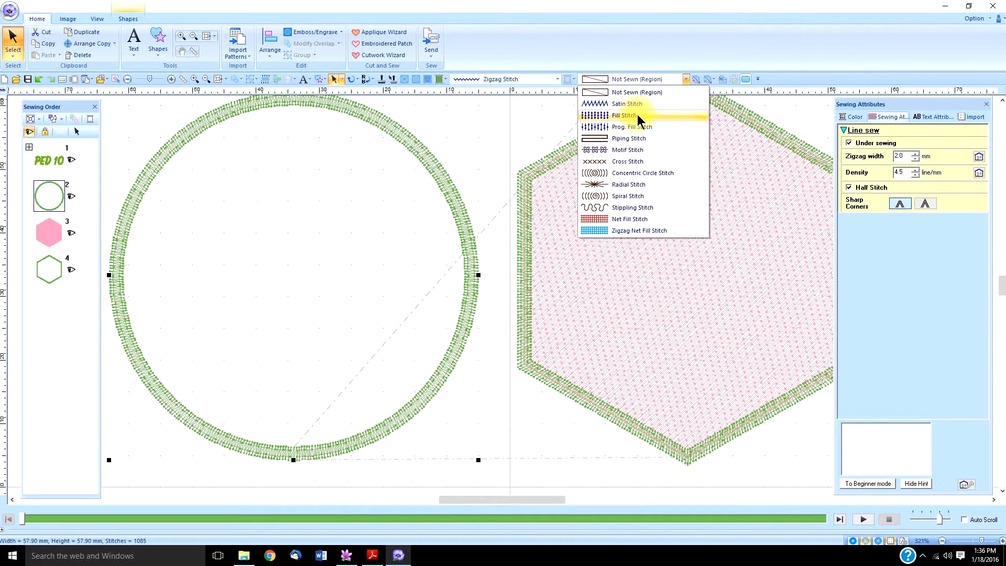
left_click(620, 105)
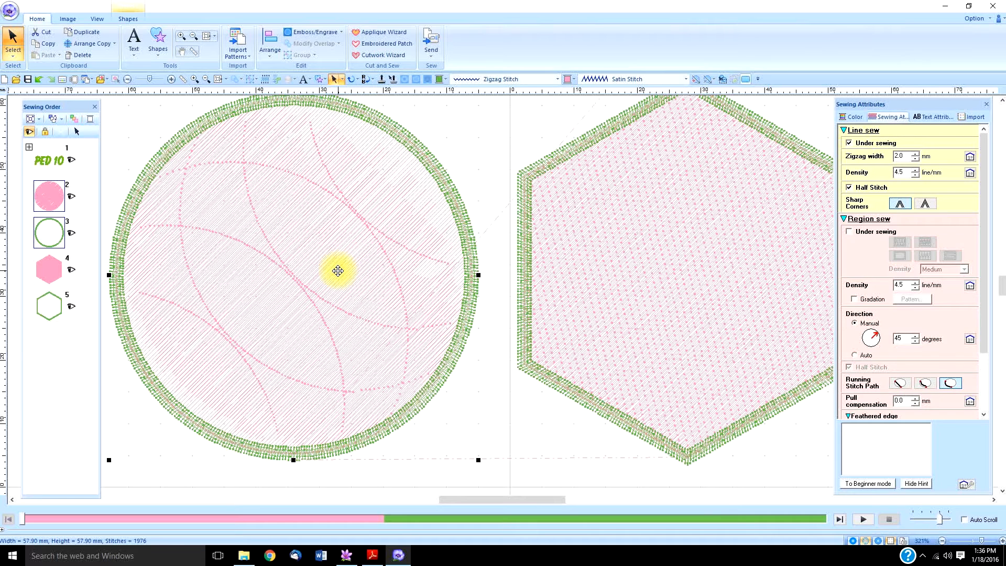
Preview the satin-filled circle in realistic view, return to stitch view, and measure the stitch span diagonally across it
left_click(878, 542)
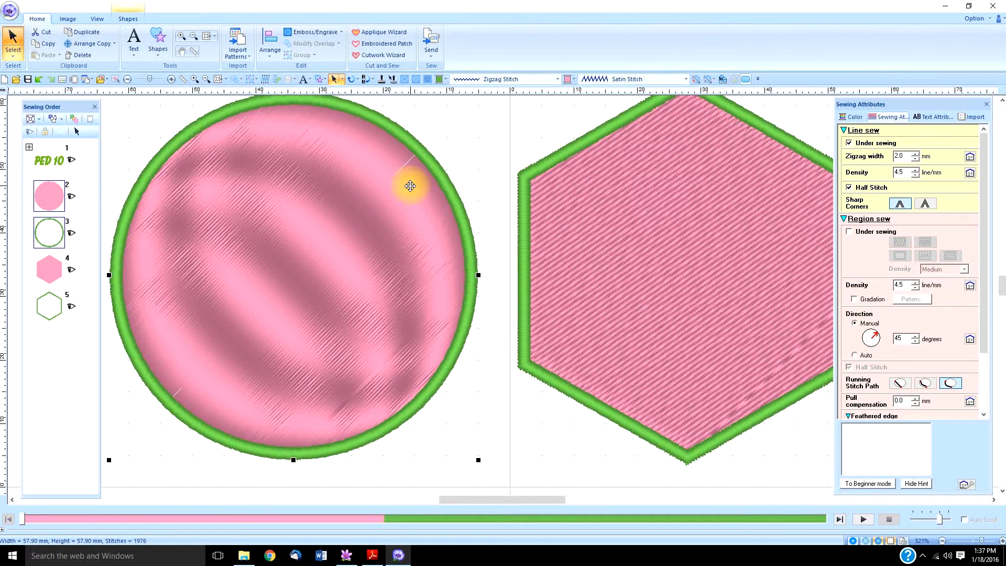
left_click(865, 541)
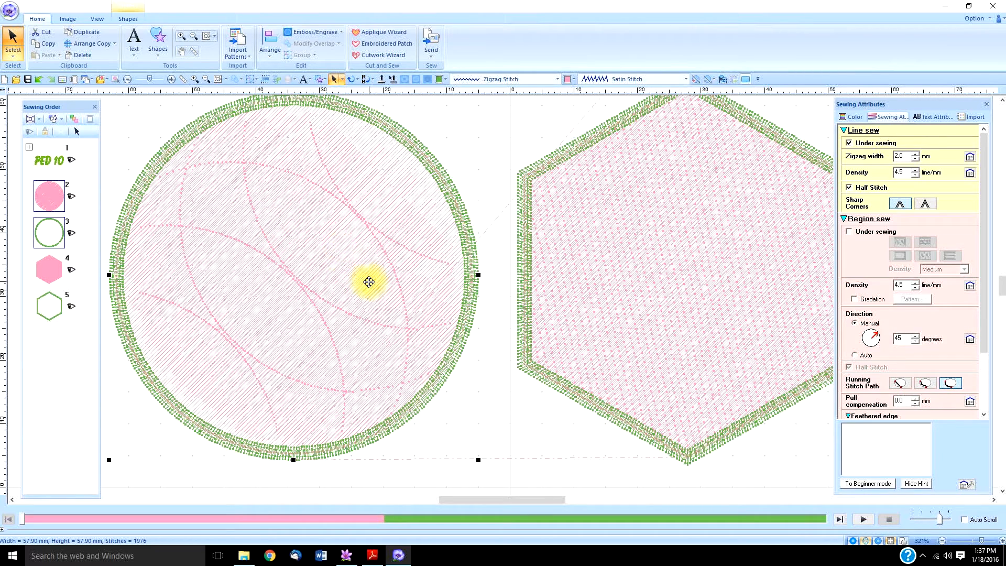
left_click(193, 51)
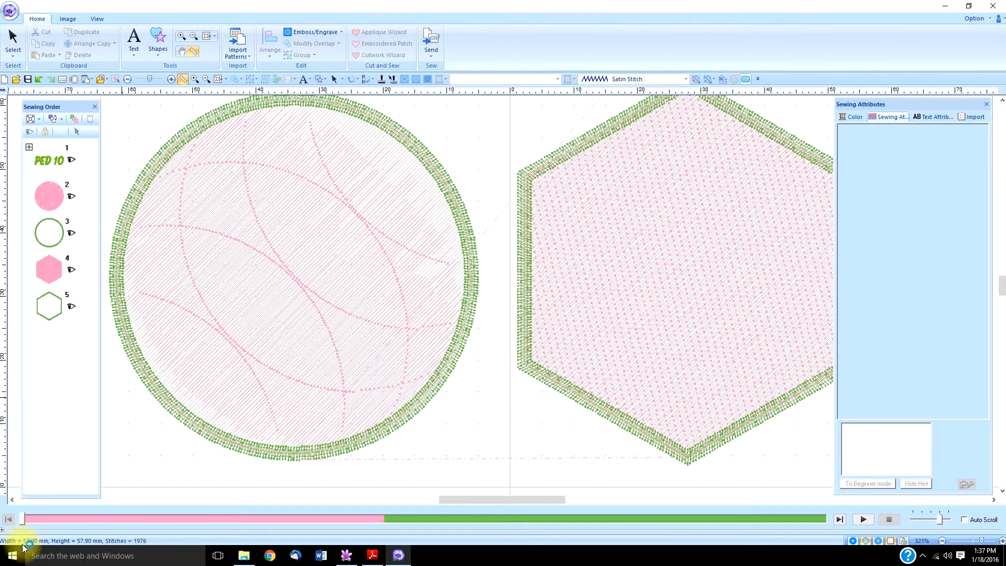
mouse_move(420, 150)
left_mouse_down()
mouse_move(350, 189)
mouse_move(165, 399)
left_mouse_up()
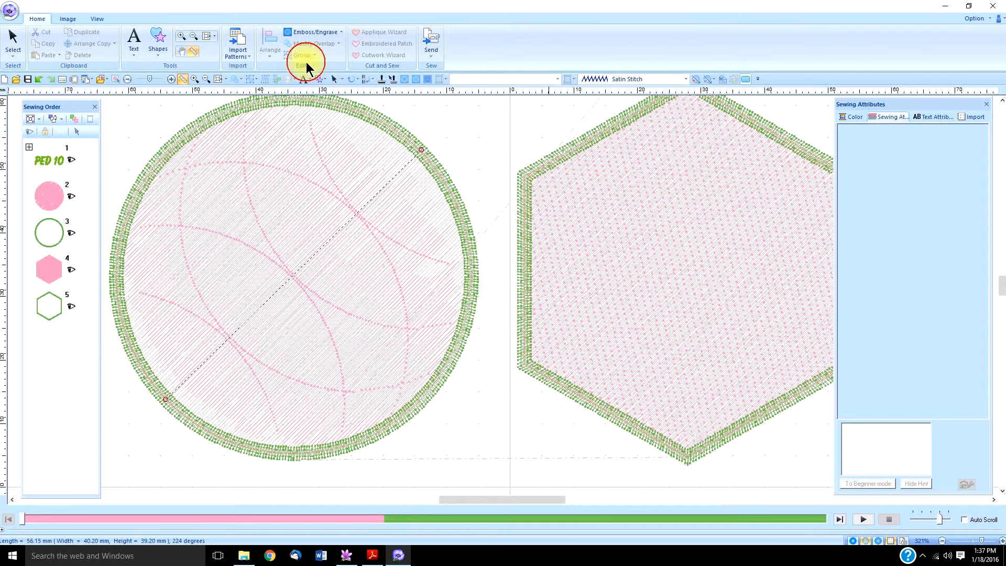
left_click(13, 42)
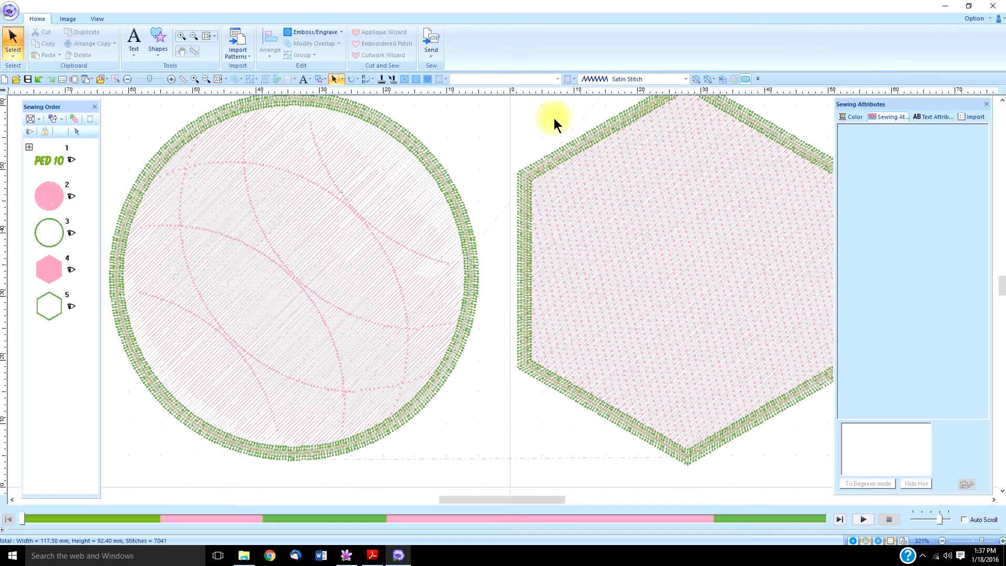
Set the circle's region to Prog. Fill Stitch, preview it in realistic view, and return to stitch view
left_click(327, 229)
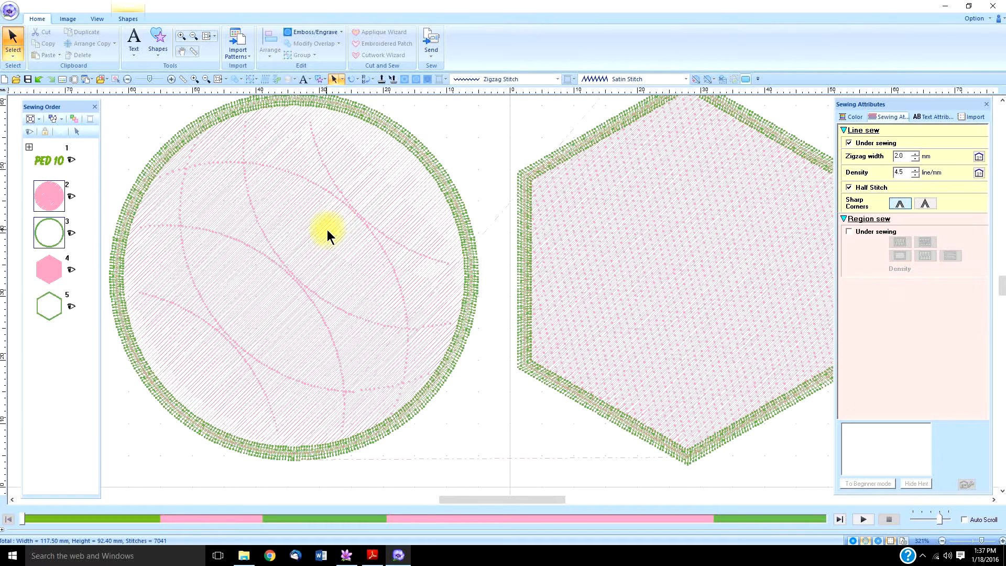
left_click(686, 79)
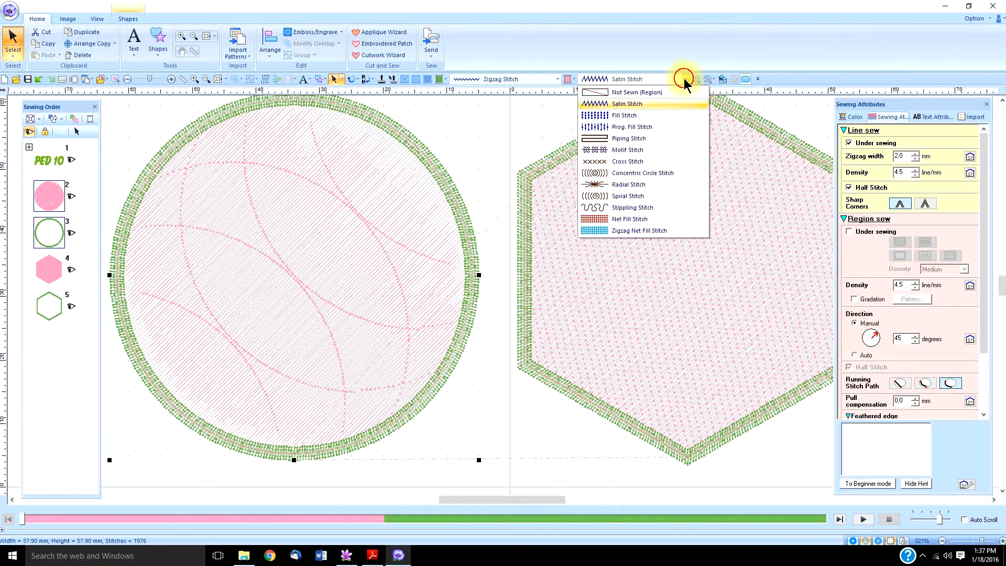
left_click(640, 125)
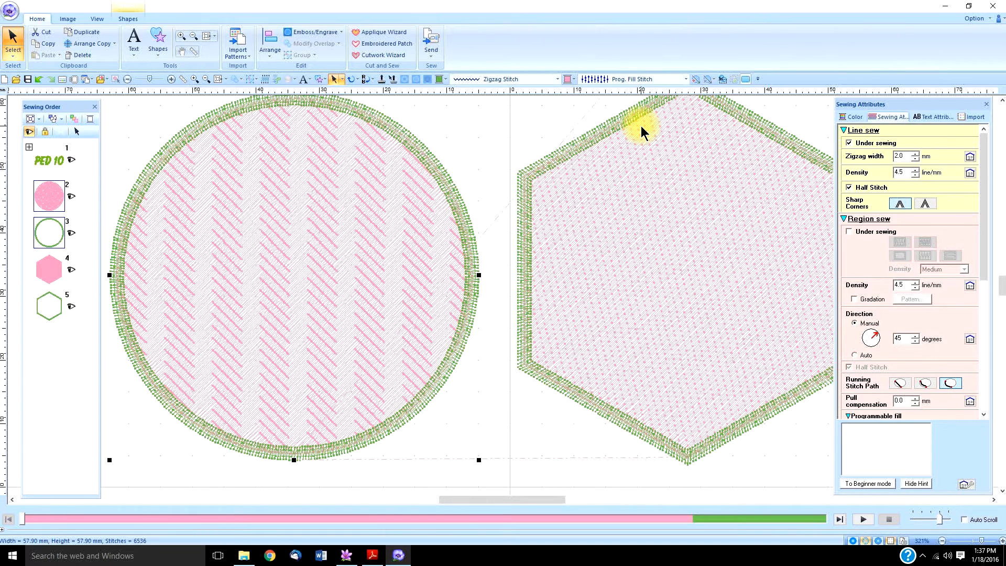
left_click(877, 540)
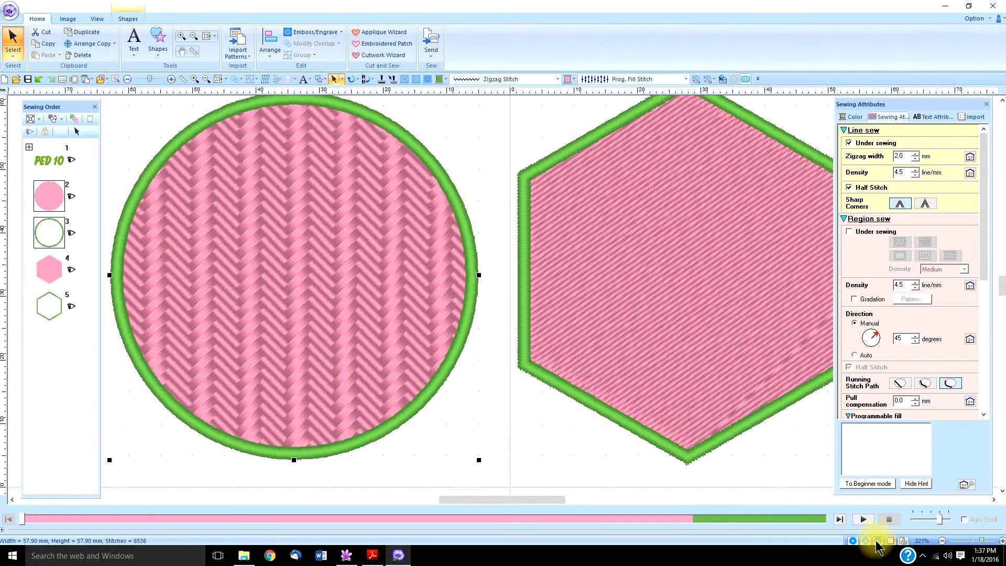
left_click(877, 541)
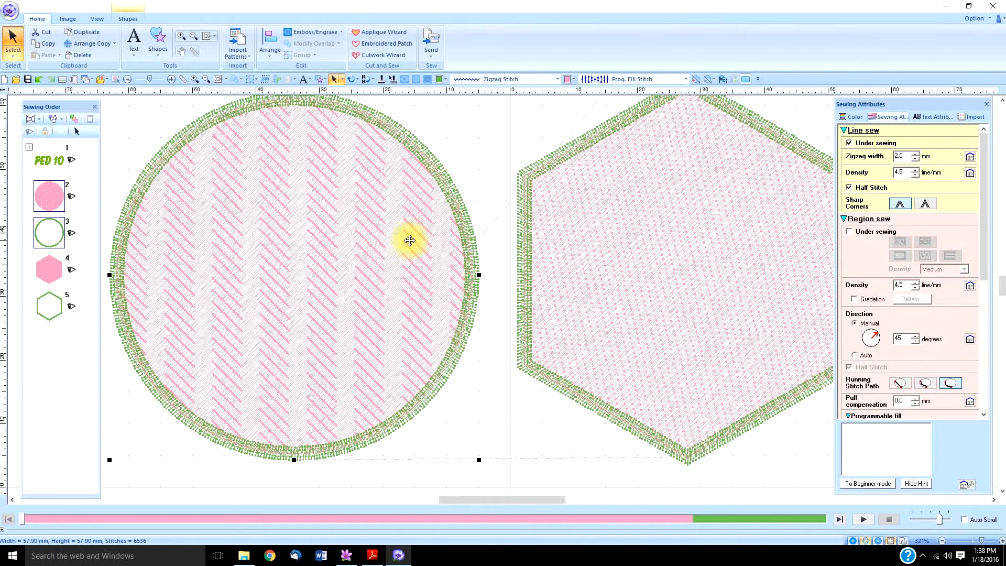
Look through the line stitch types and compare the circle's sewing attributes in Beginner and Expert modes
left_click(558, 77)
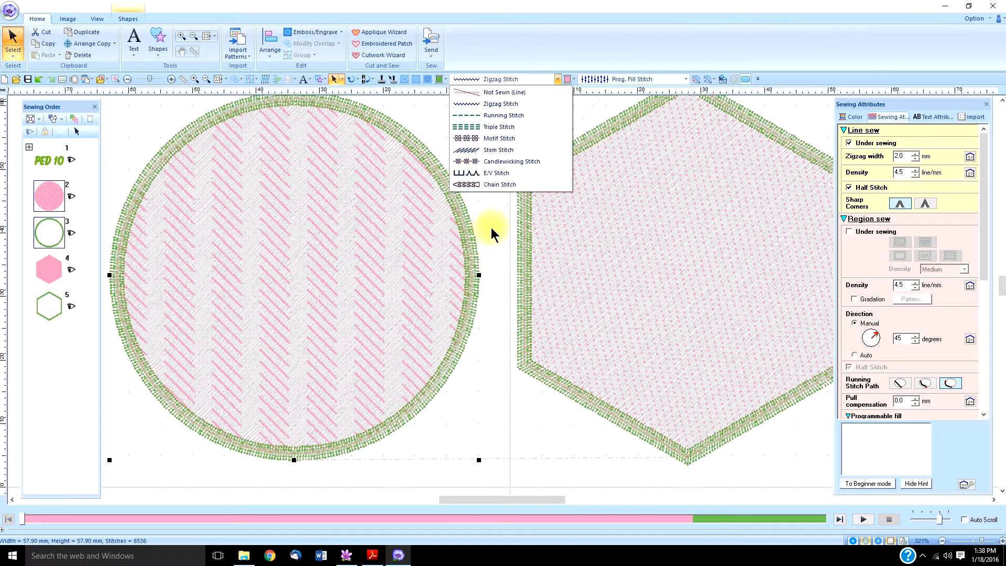
left_click(348, 250)
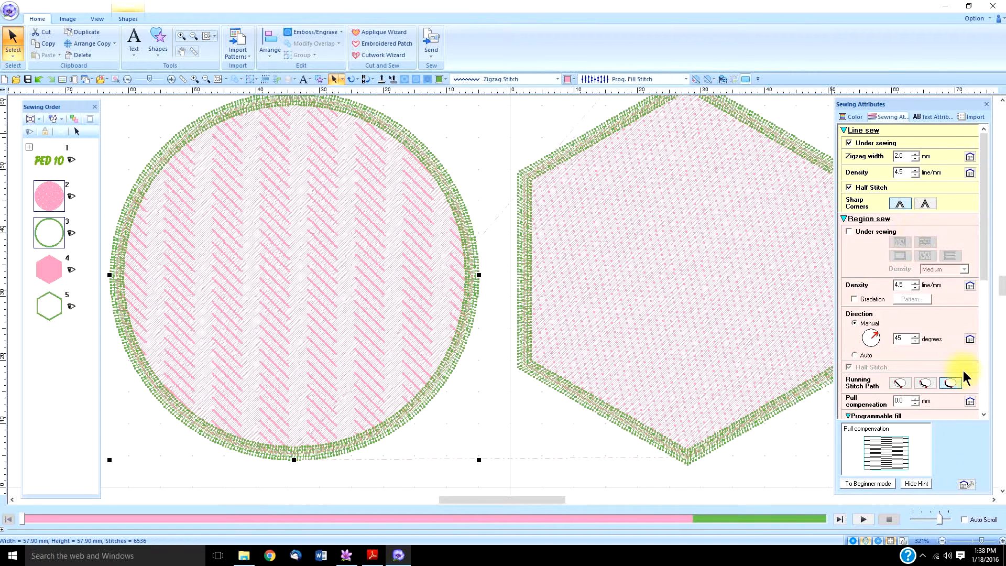
left_click_drag(985, 237, 983, 314)
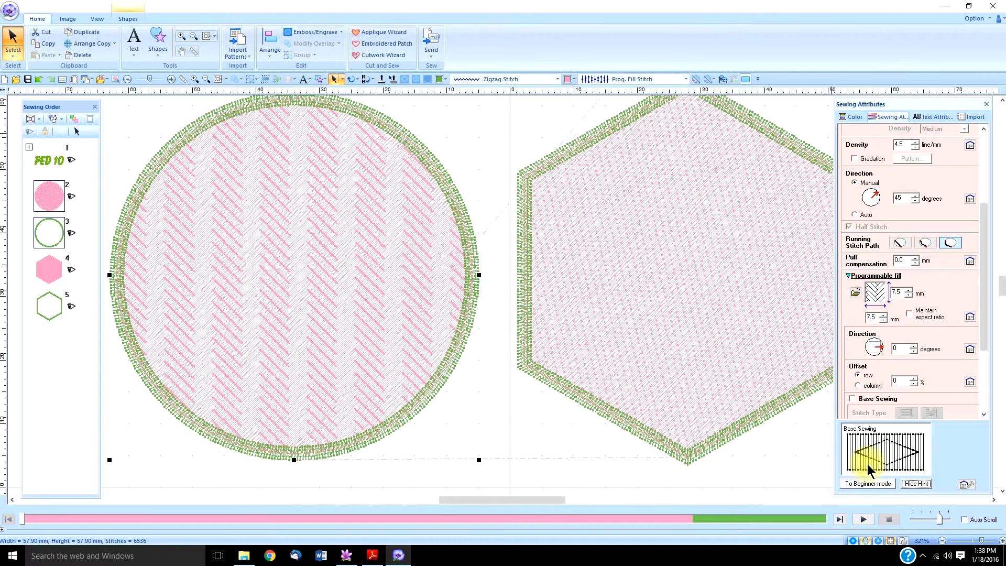
left_click(864, 482)
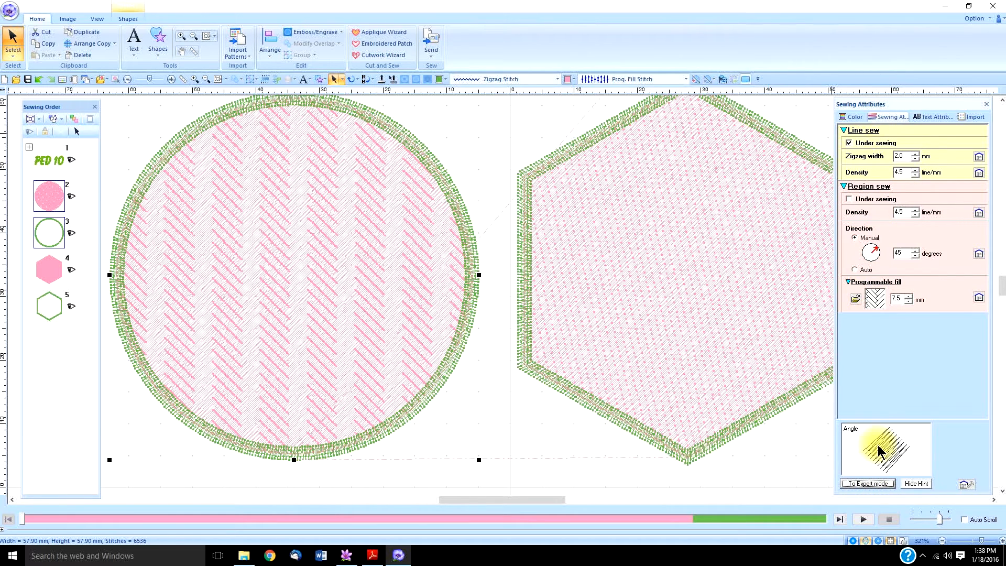
left_click(865, 483)
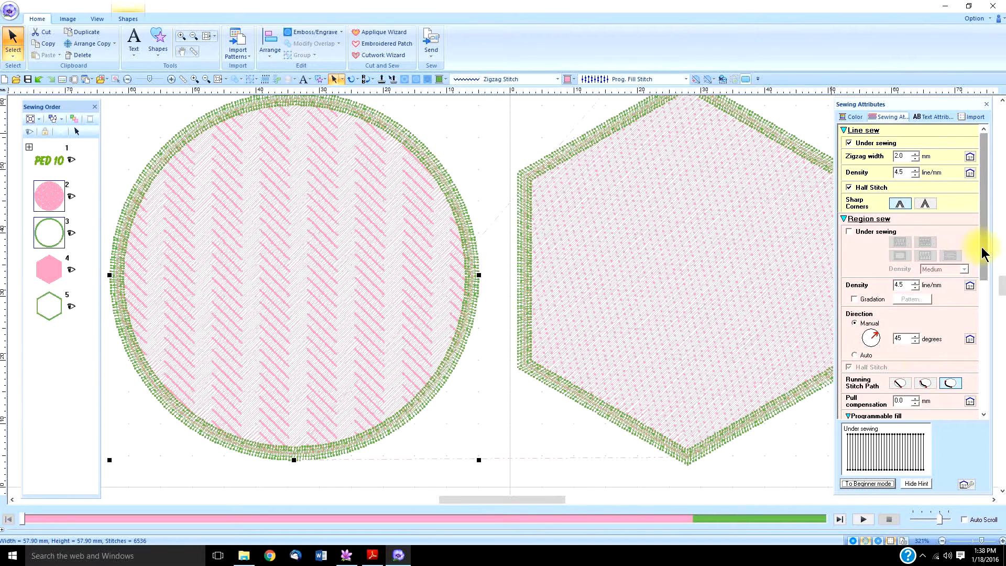
Browse the programmable fill patterns and apply net2 to the circle's region
left_click_drag(984, 255, 982, 332)
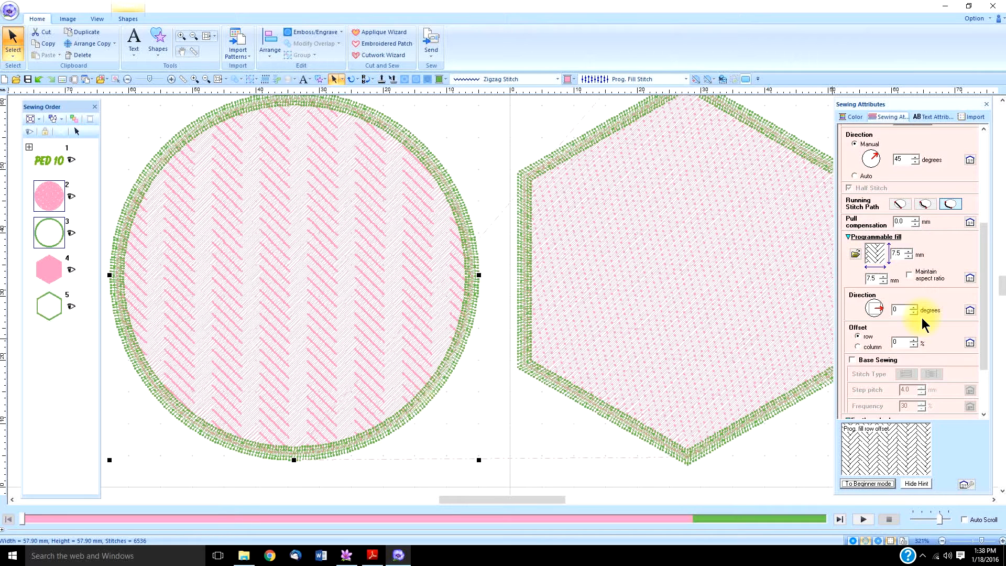
left_click(854, 253)
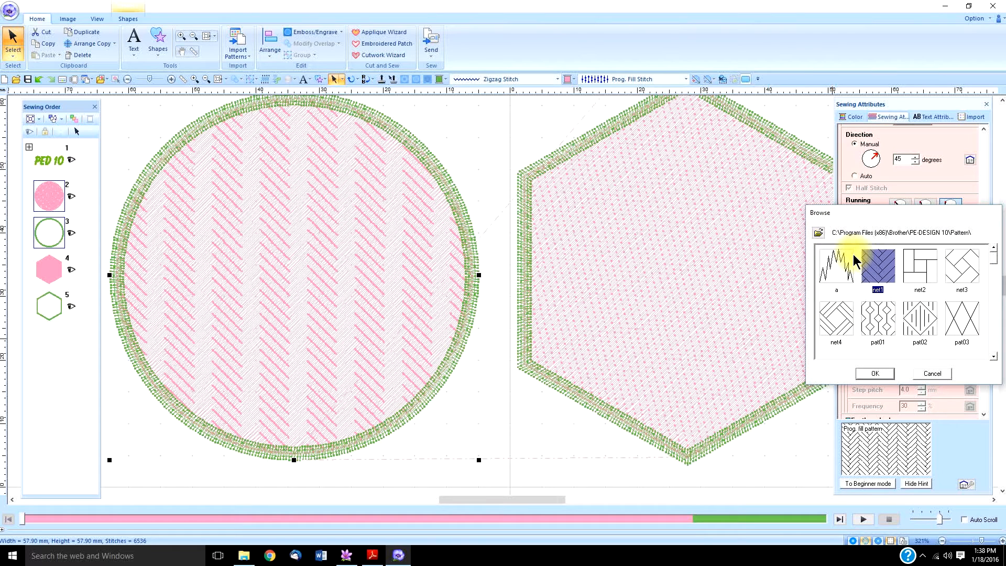
left_click(925, 270)
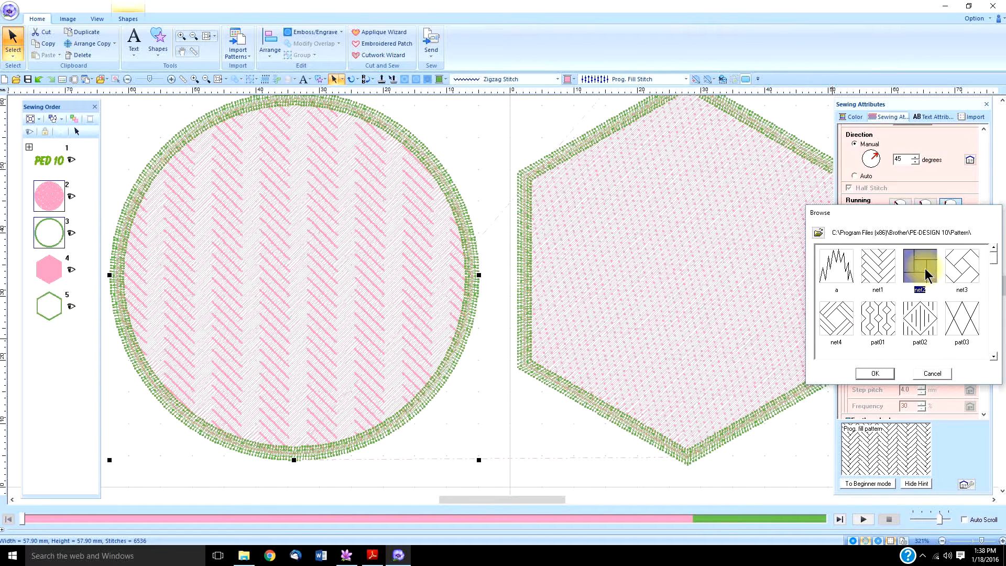
left_click(993, 356)
left_click(993, 357)
left_click(993, 356)
left_click(993, 356)
left_click(993, 247)
left_click(993, 248)
left_click(993, 247)
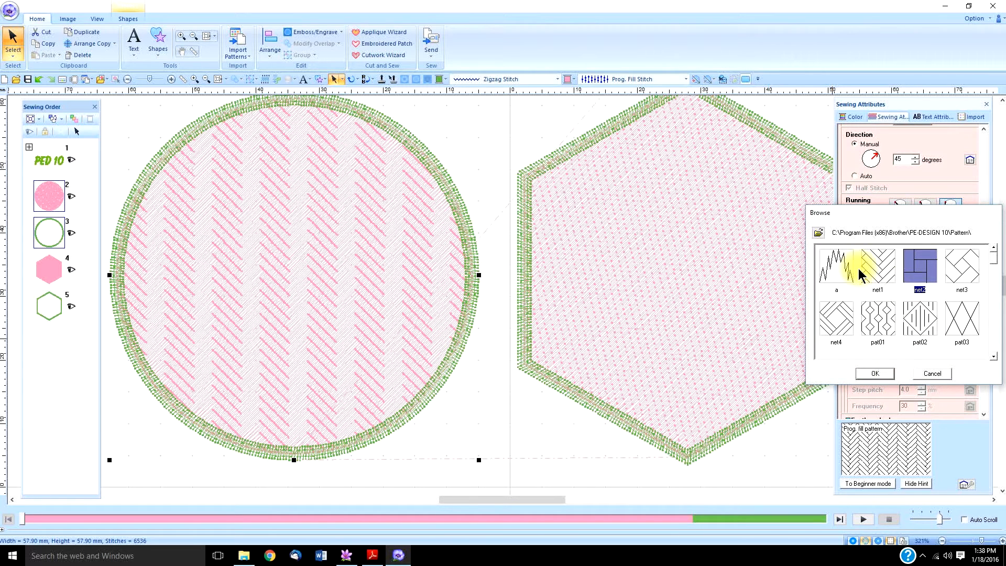
left_click(878, 268)
left_click(871, 372)
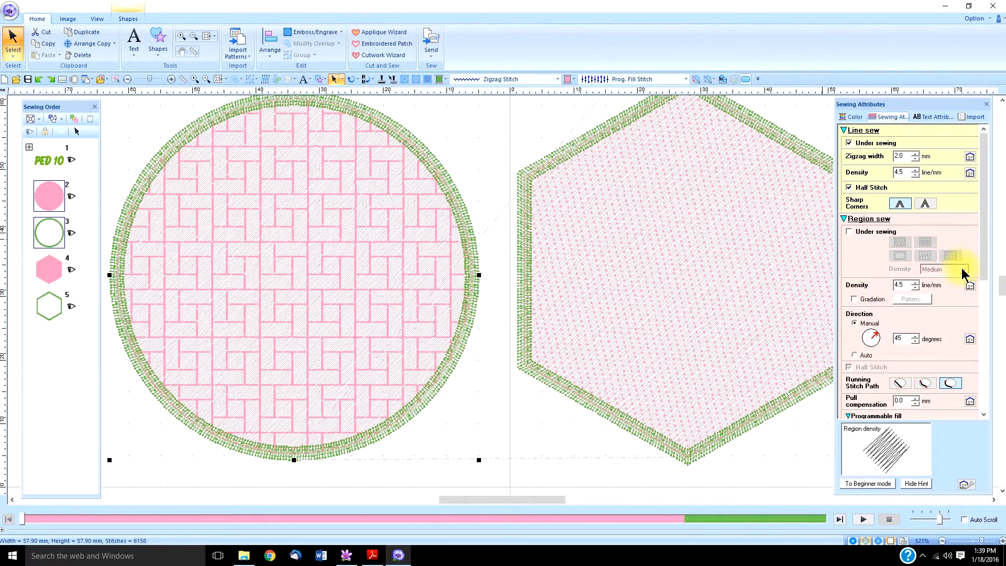
Apply programmable fill pattern a to the circle, preview it in realistic view, and return to stitch view
left_click_drag(982, 264, 966, 329)
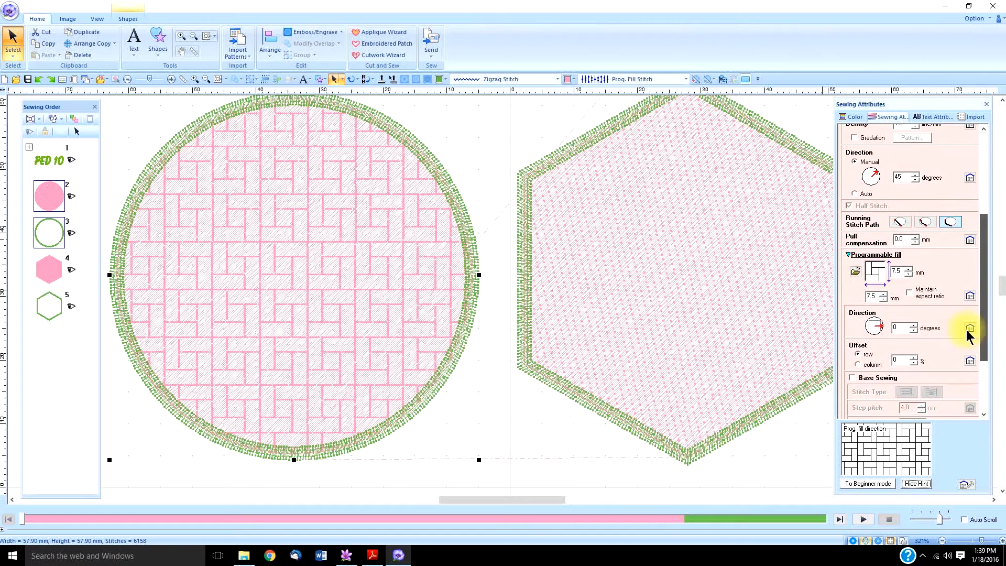
left_click(856, 273)
left_click(837, 278)
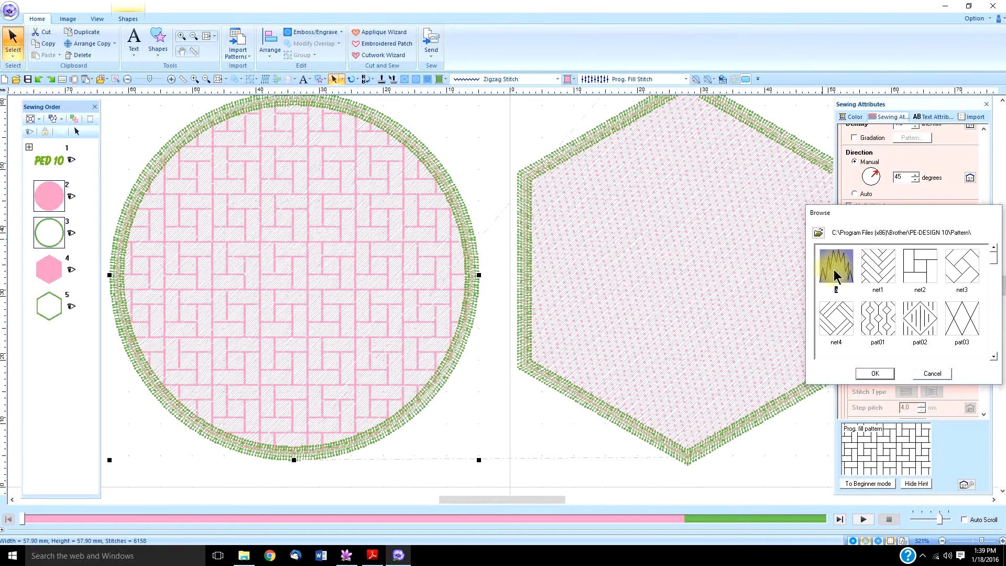
left_click(875, 373)
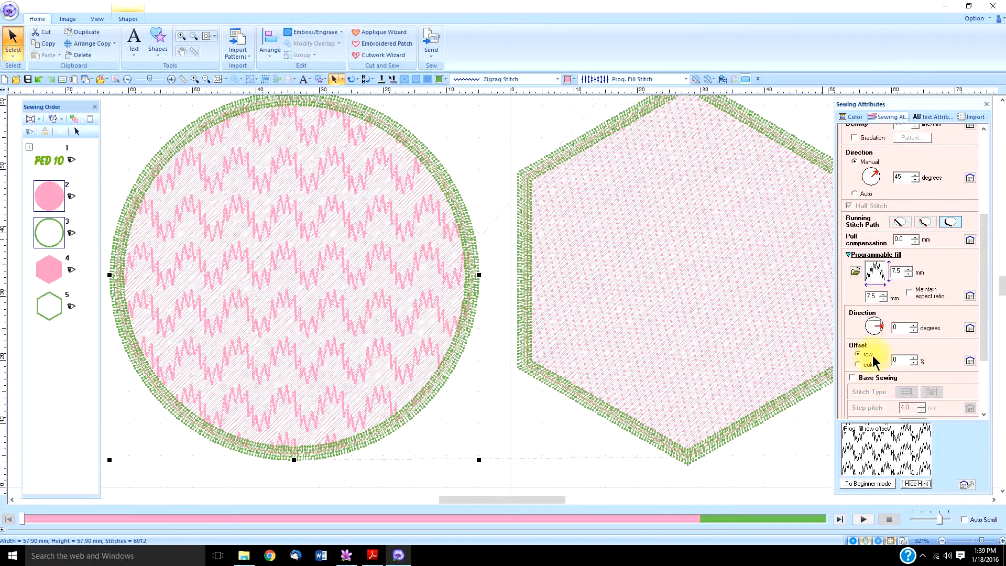
left_click(876, 539)
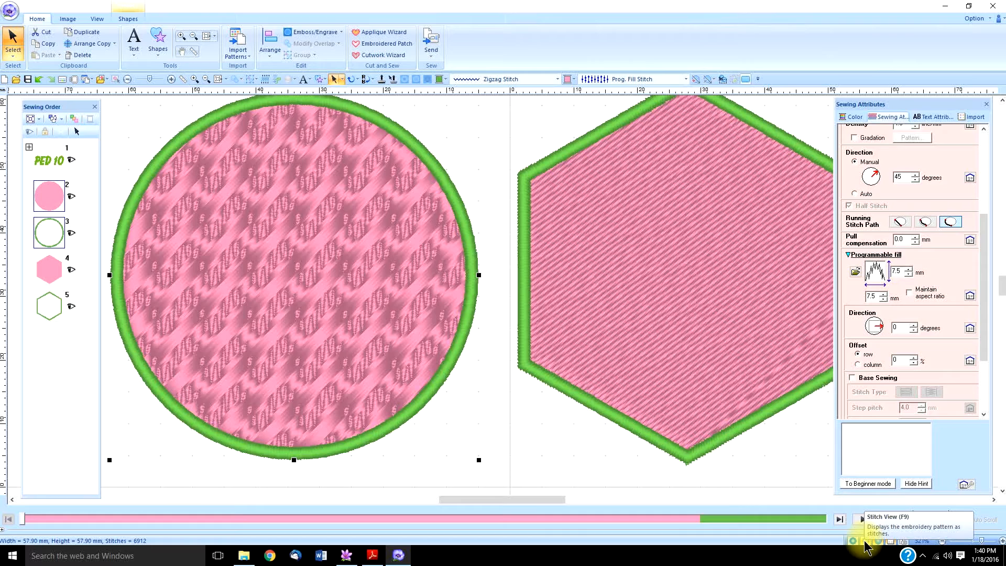
left_click(866, 541)
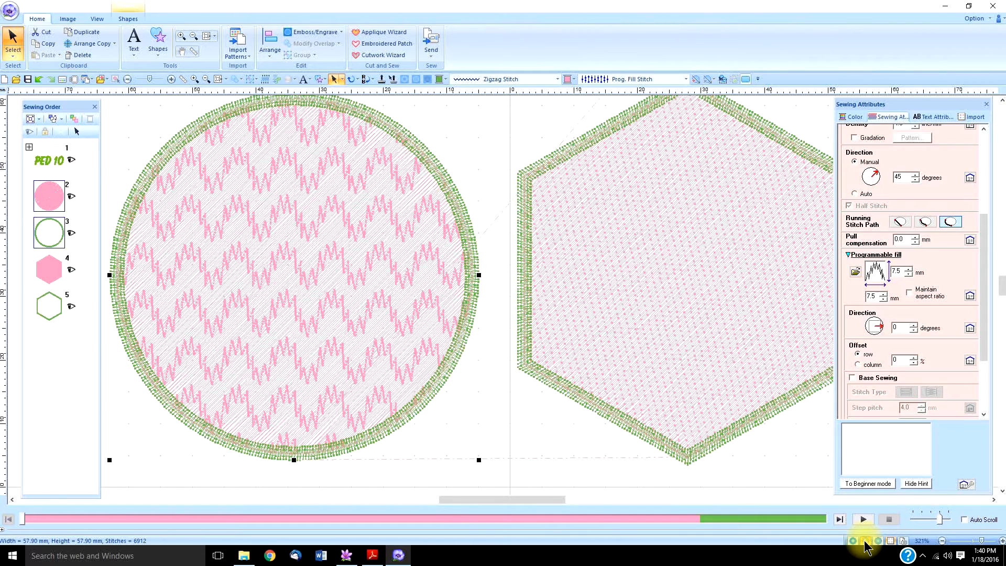
Change the circle's programmable fill pattern back to net1
left_click(855, 271)
left_click(878, 267)
left_click(908, 319)
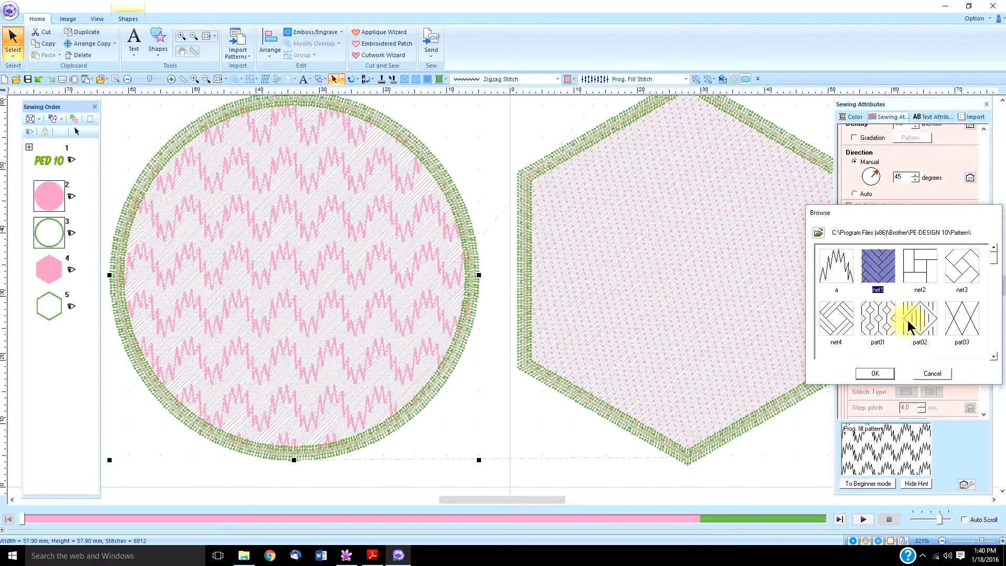
left_click(885, 371)
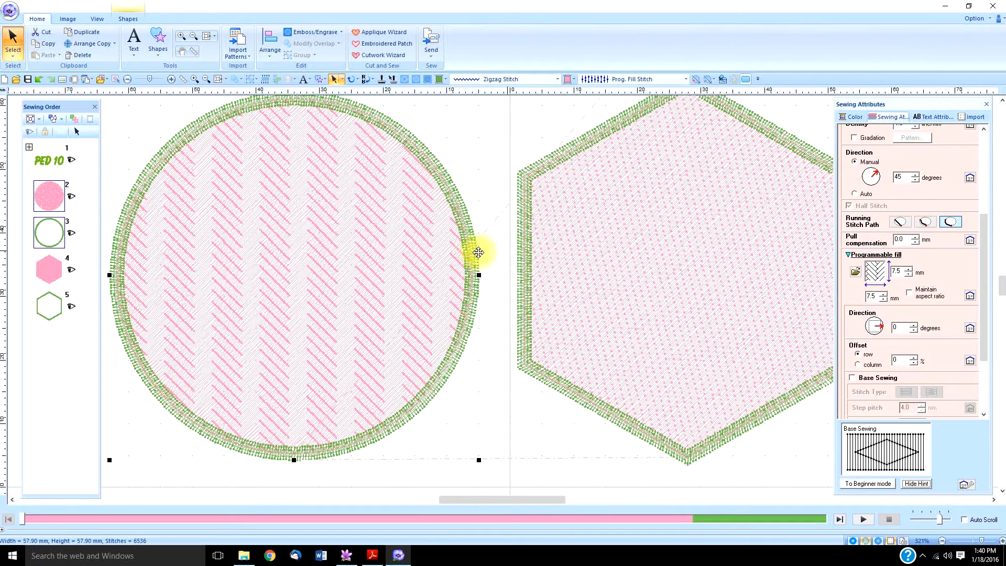
Set the circle's region to Piping Stitch, try an 11-degree direction, and reset the direction to the default 90 degrees
left_click(686, 80)
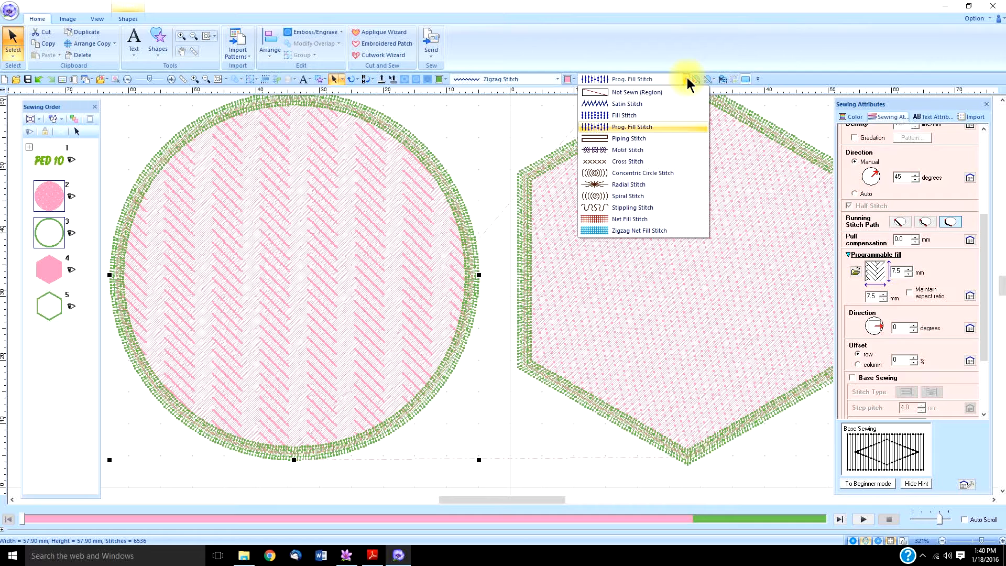
left_click(634, 139)
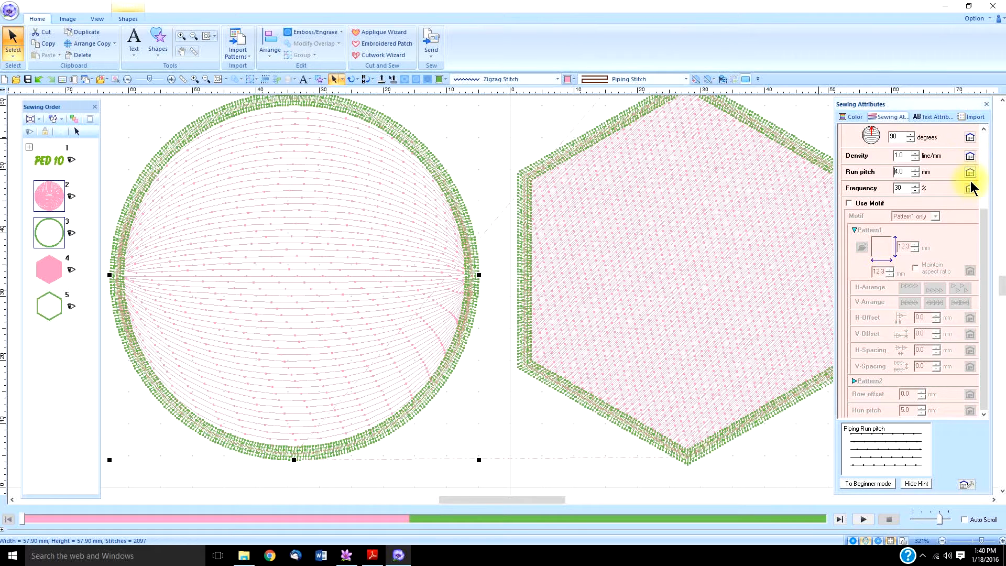
scroll(877, 200, "up", 2)
left_click_drag(870, 173, 884, 176)
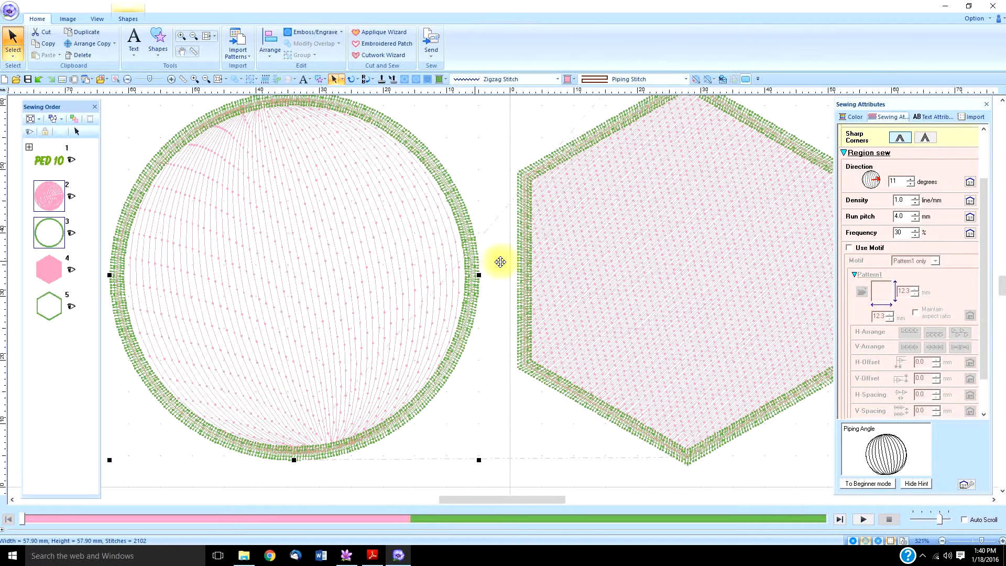
left_click(970, 182)
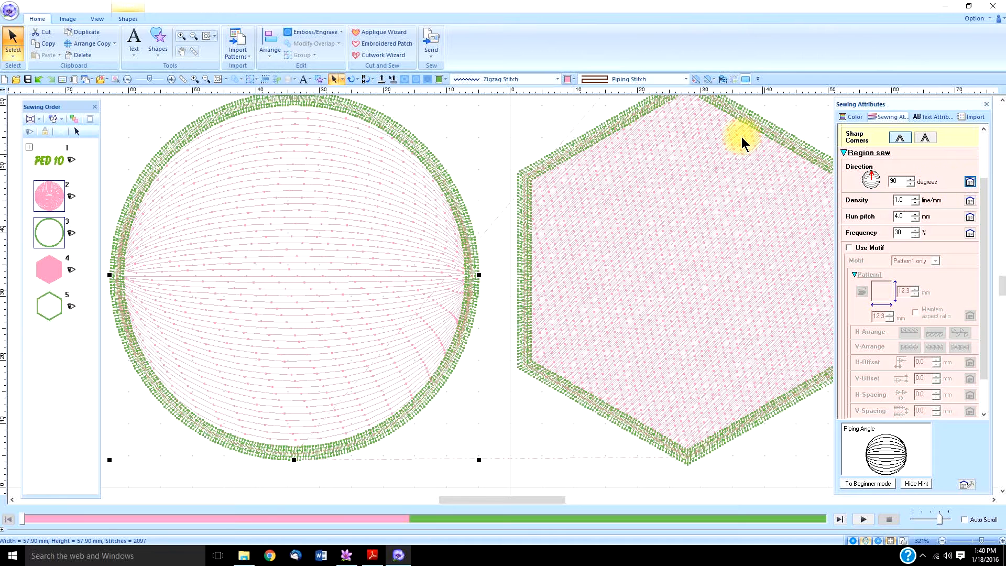
Set the circle's region to Motif Stitch and choose the leaf pattern motif012 for Pattern1
left_click(686, 79)
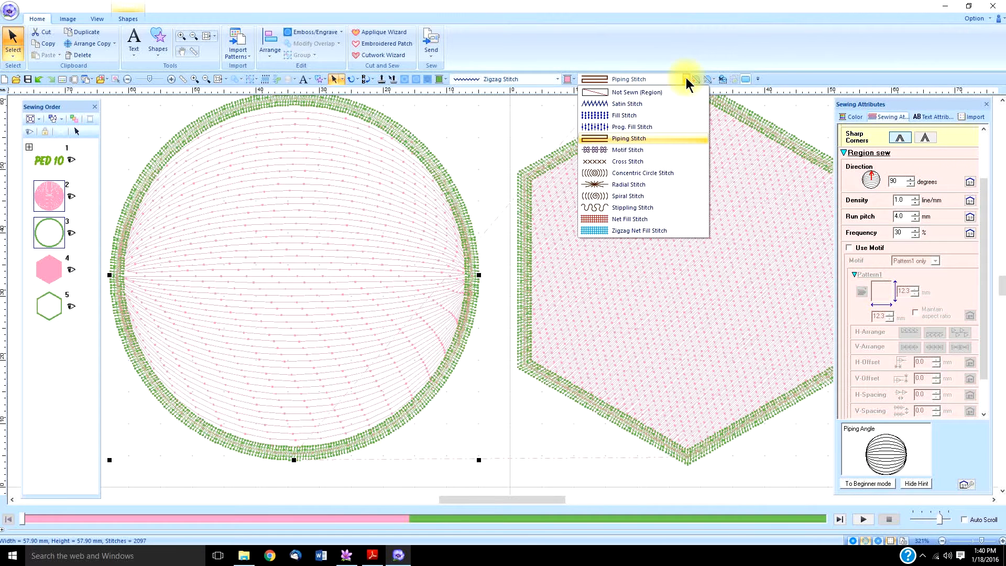
left_click(633, 151)
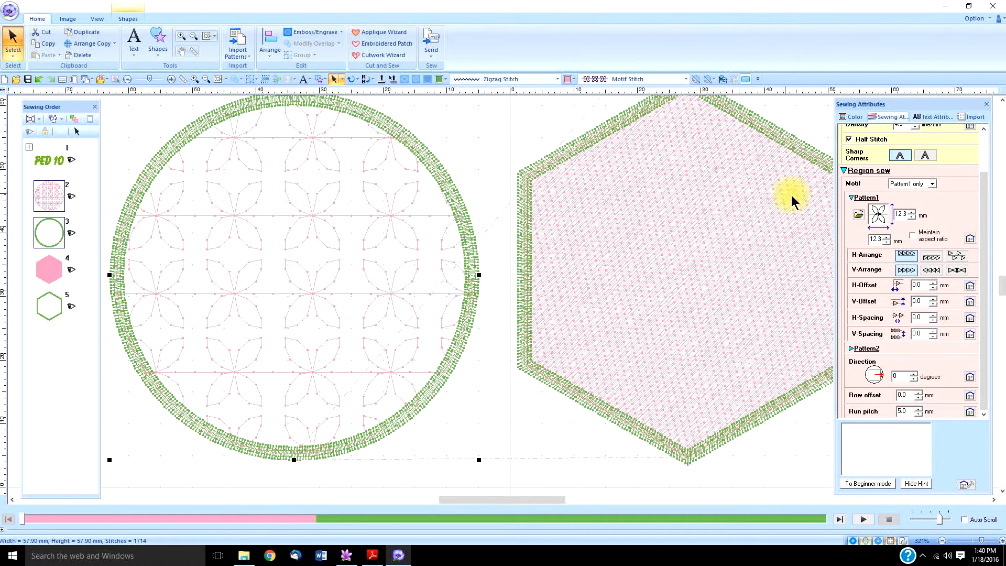
left_click(859, 215)
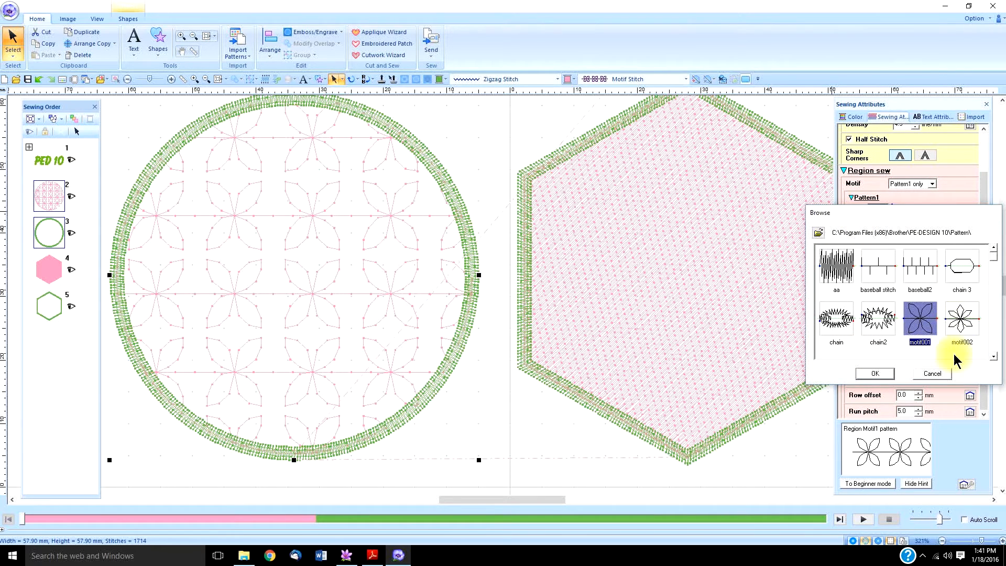
left_click(992, 355)
left_click(992, 356)
left_click(992, 356)
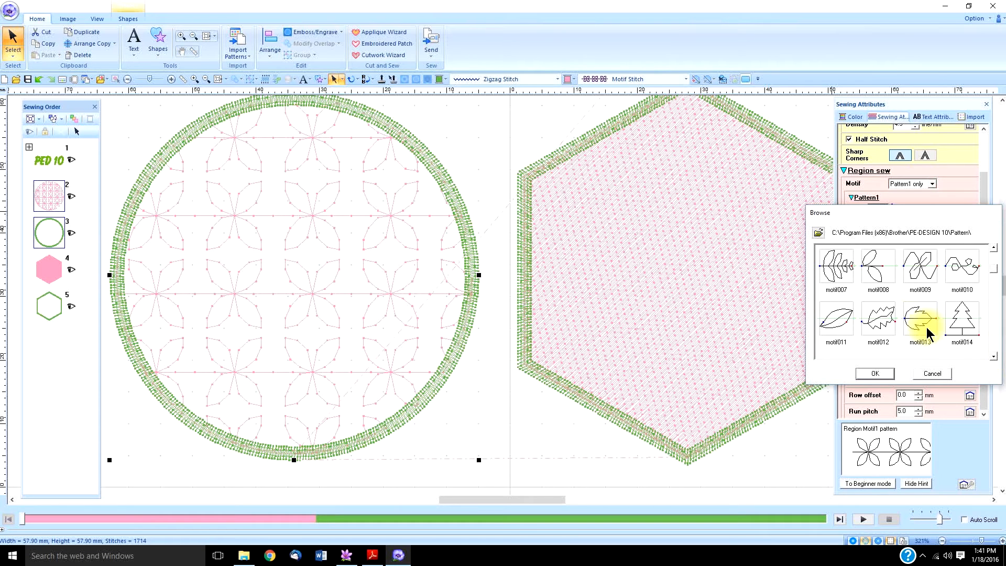
left_click(880, 324)
left_click(874, 373)
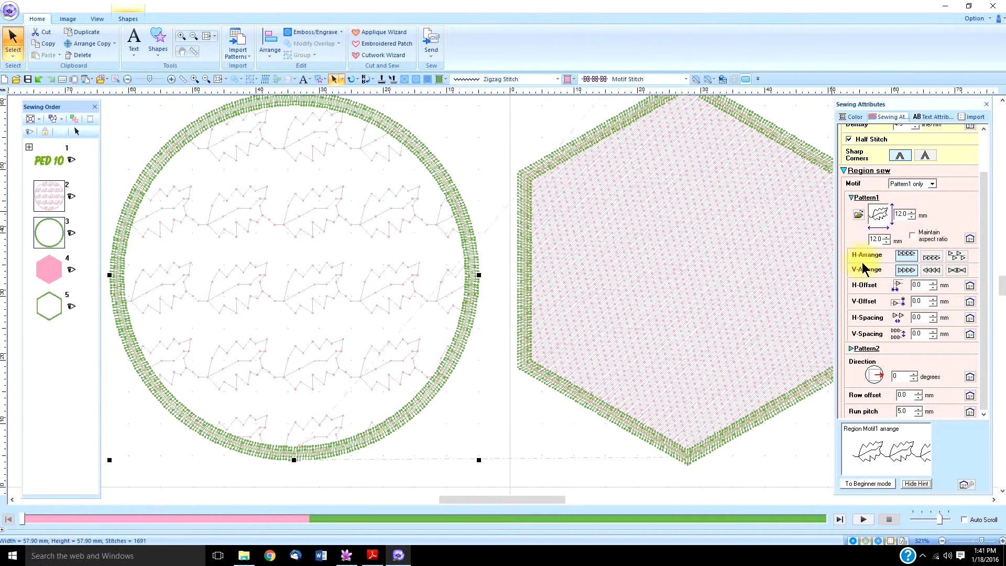
Shrink the leaf motif to 5.5 mm with its aspect ratio maintained, and reset its size to the default
left_click(912, 235)
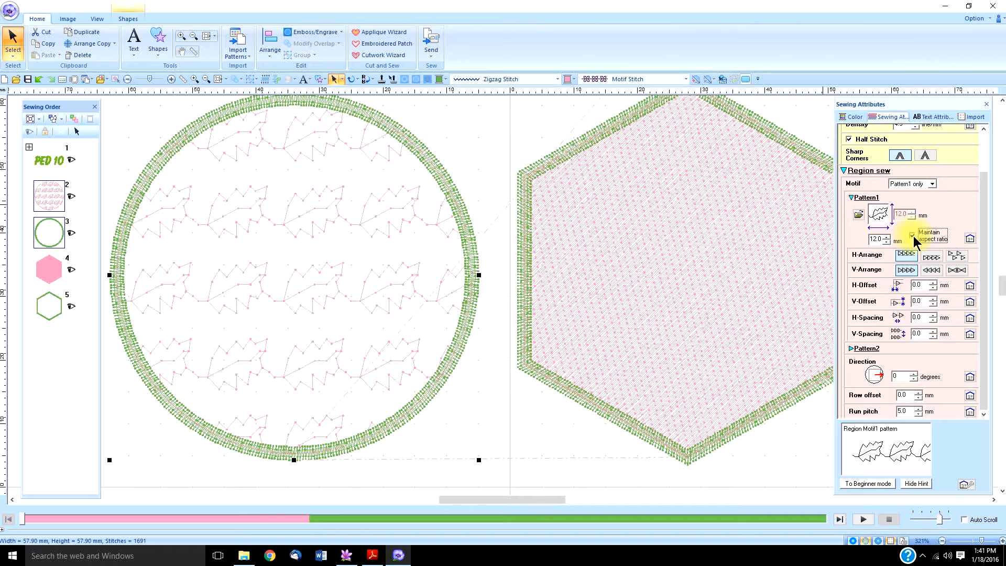
left_click(886, 240)
left_click(885, 241)
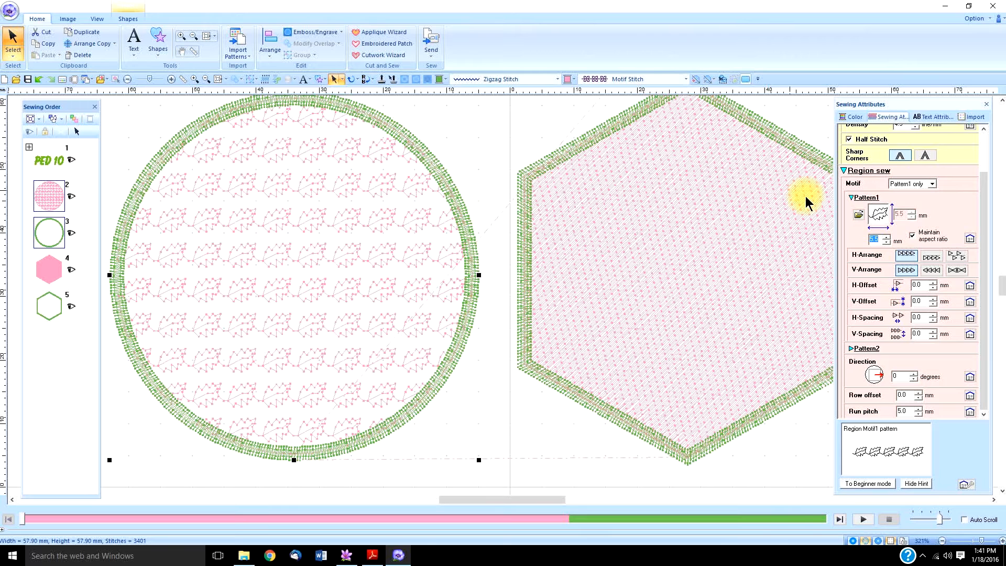
left_click(970, 239)
Change the circle's Pattern1 motif to motif001
left_click(858, 215)
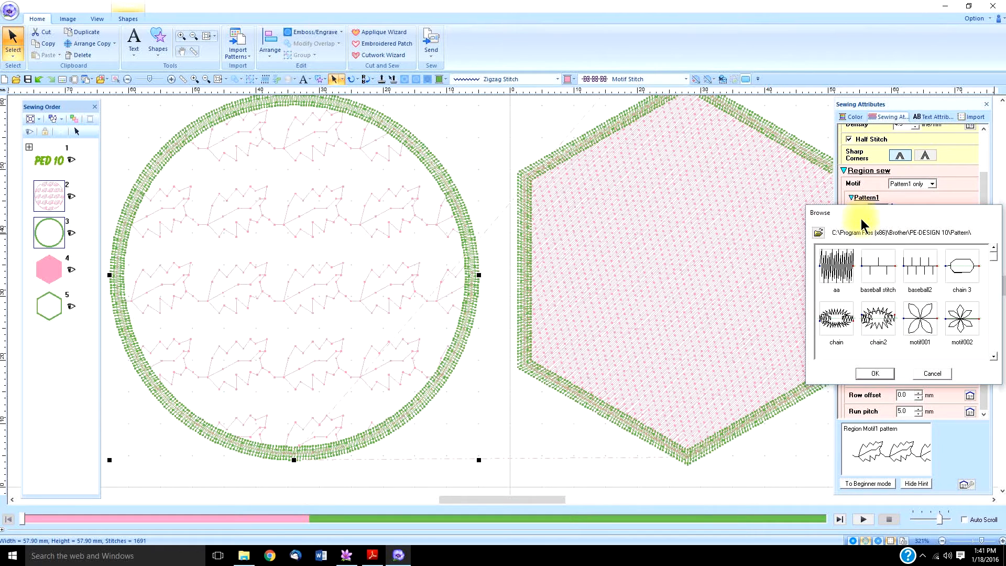
left_click(920, 318)
left_click(870, 373)
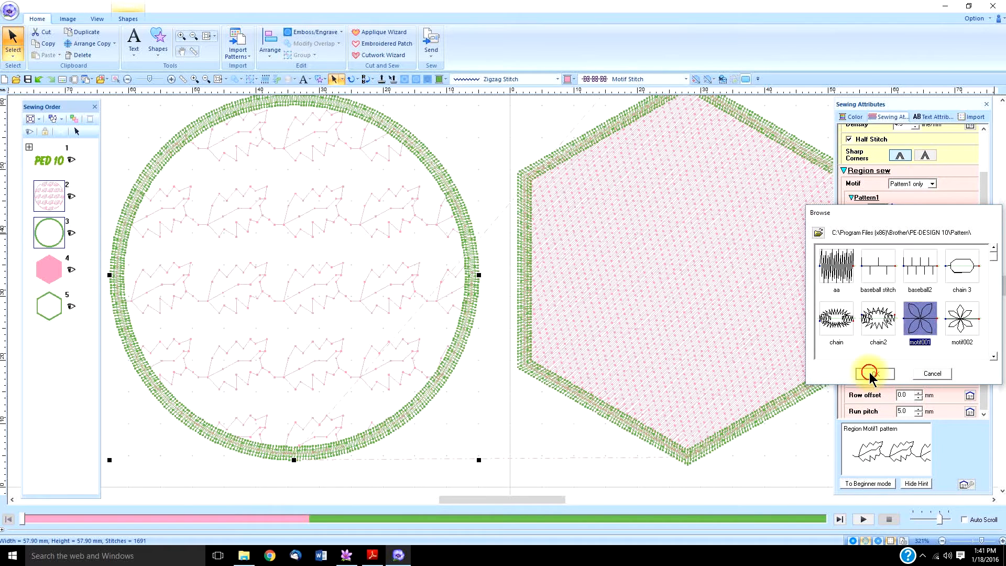
Set the circle's region to Cross Stitch, try a 1.7 mm stitch size, and reset the size to the default 2.5 mm
left_click(685, 78)
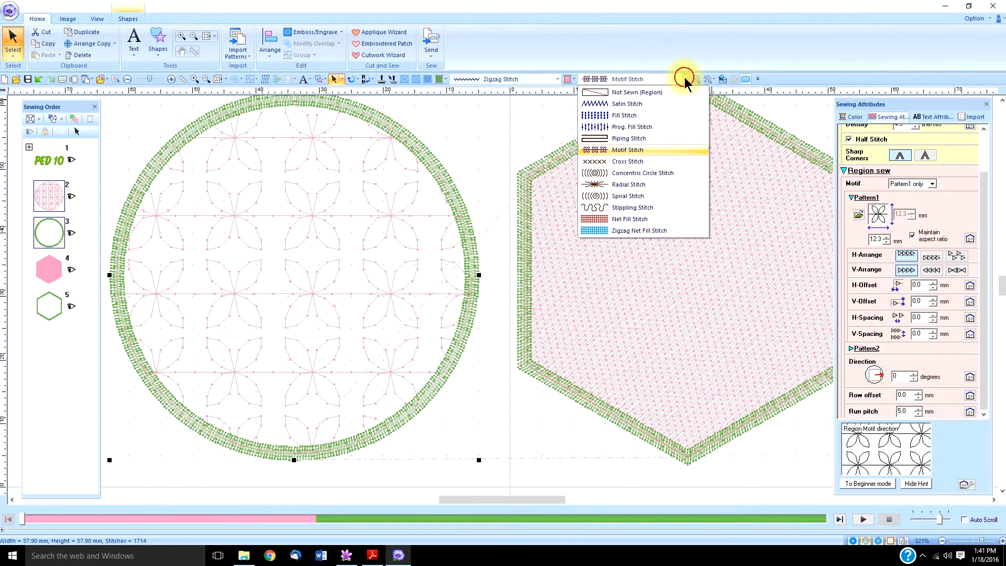
left_click(624, 161)
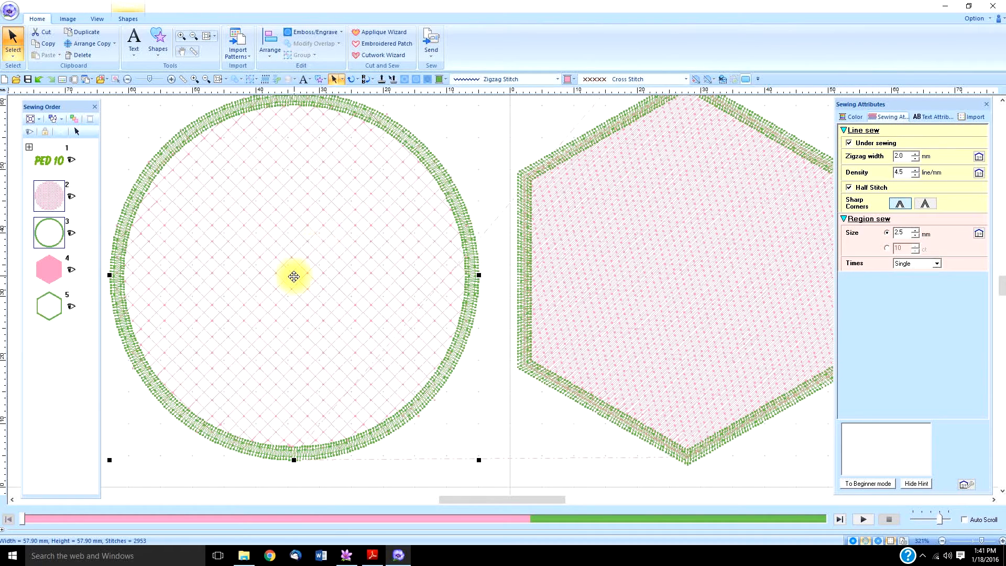
left_click(915, 235)
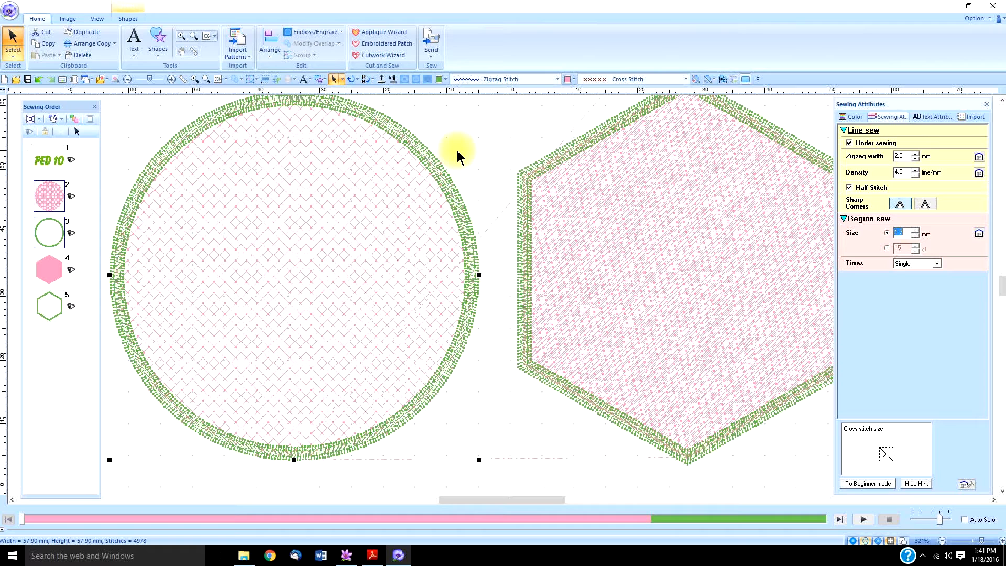
left_click(978, 232)
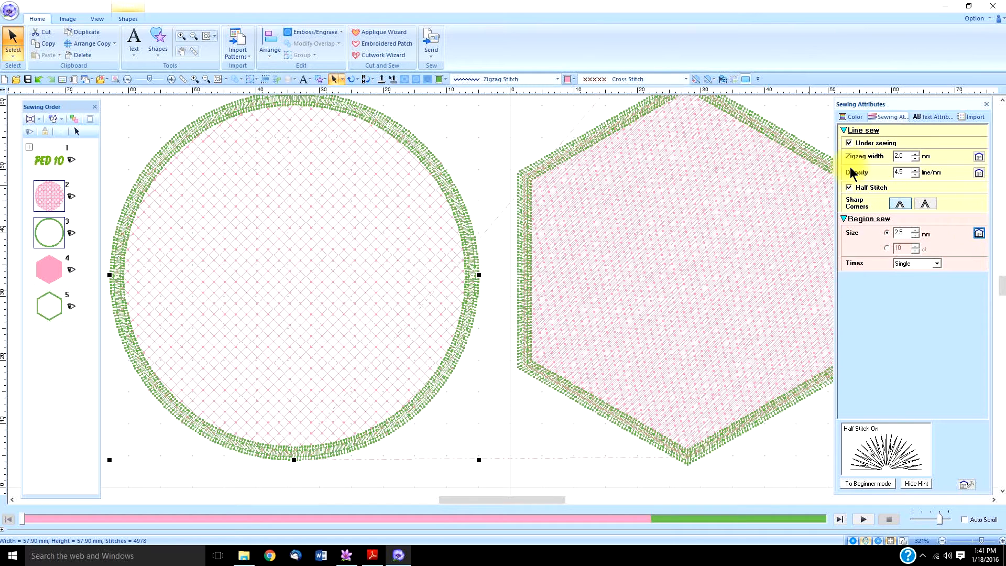
Apply Concentric Circle Stitch to the region of the circle and to the region of the hexagon
left_click(686, 79)
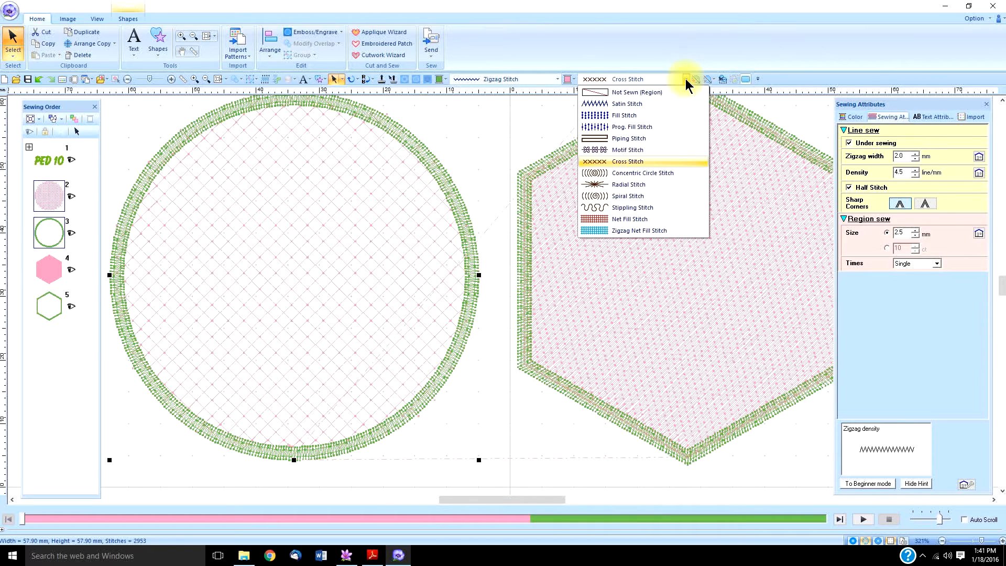
left_click(637, 172)
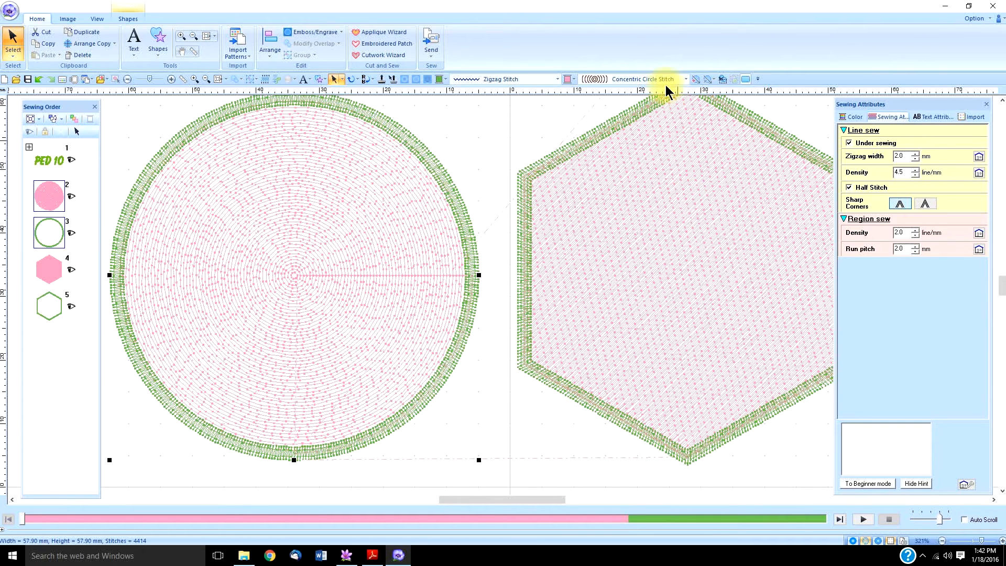
left_click(692, 229)
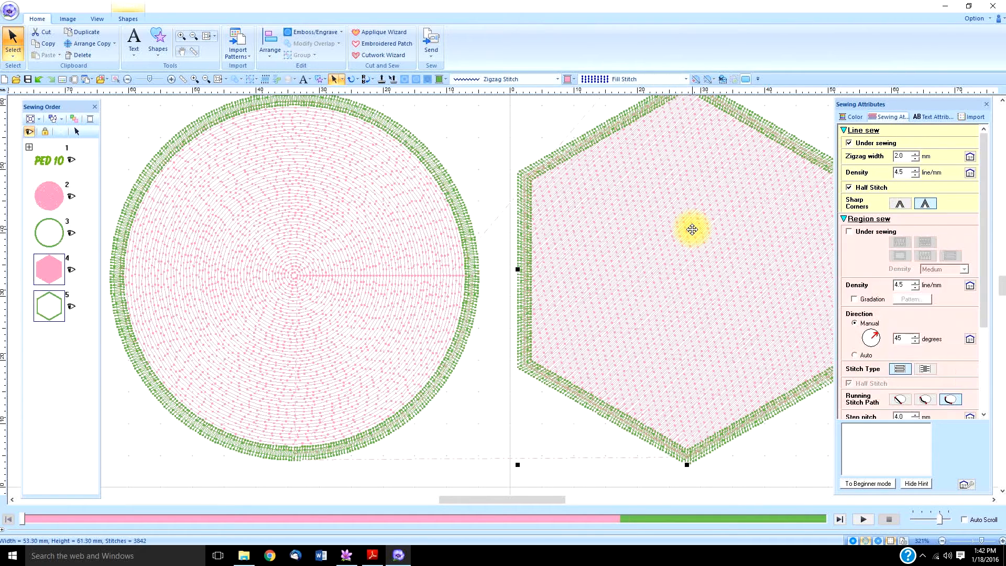
left_click(686, 80)
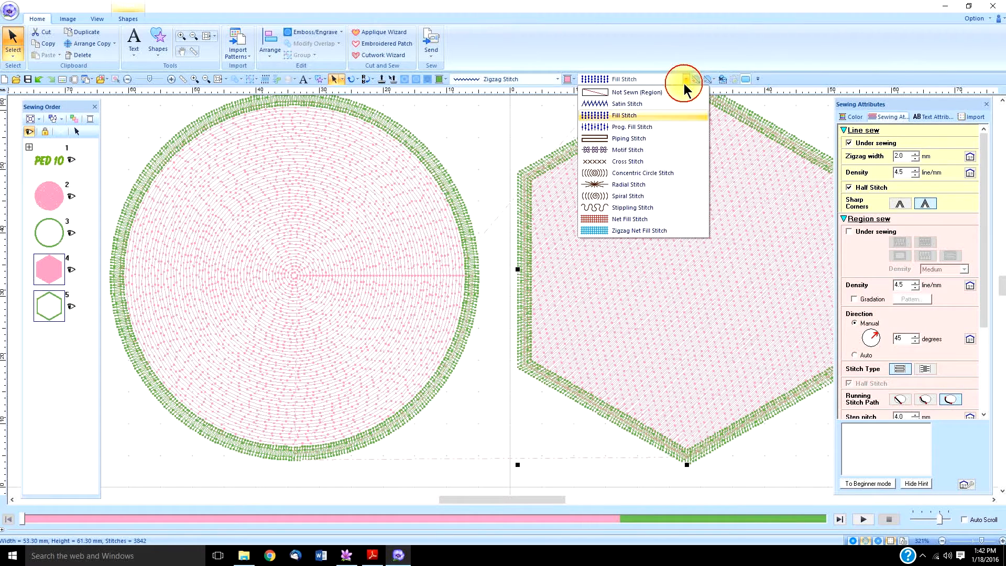
left_click(639, 172)
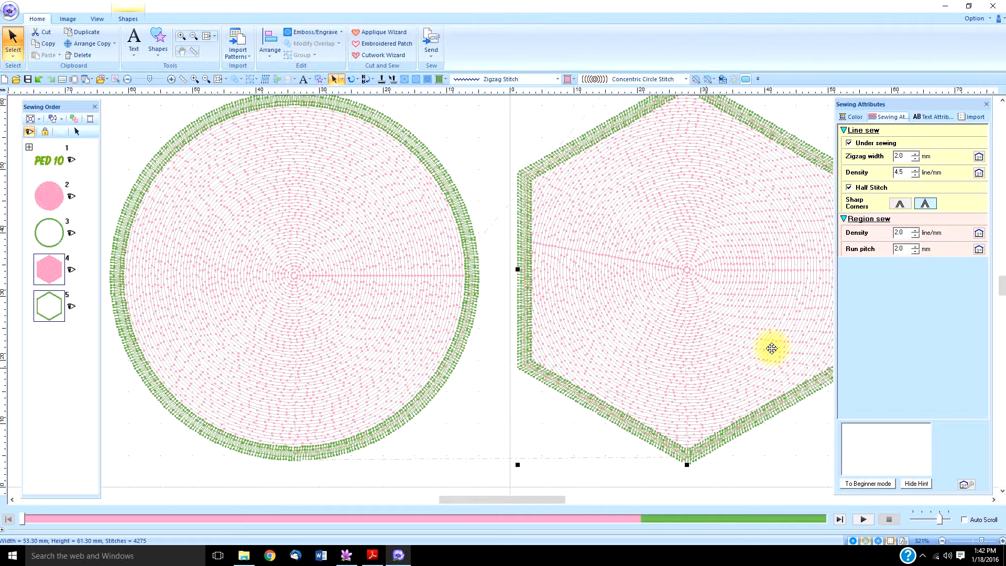
Move the concentric stitch centre point near the hexagon's top corner and the circle's centre point toward its upper left, using point selection
left_click(8, 59)
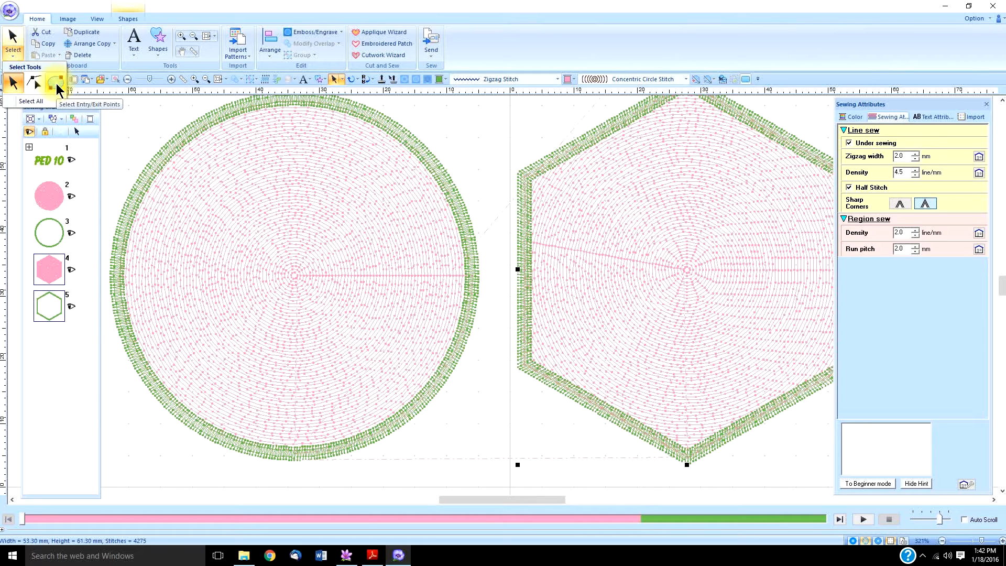
left_click(57, 85)
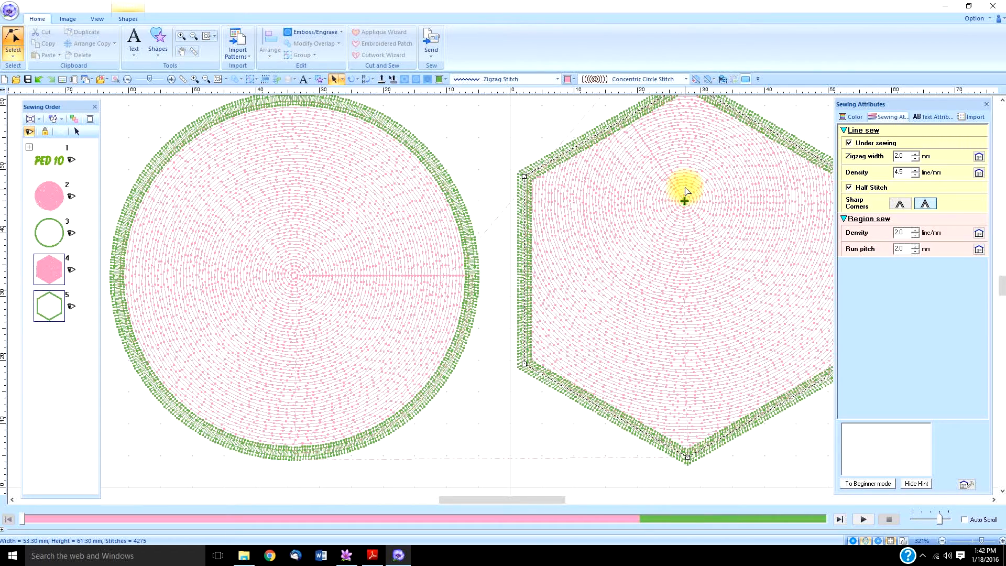
left_click_drag(685, 202, 684, 147)
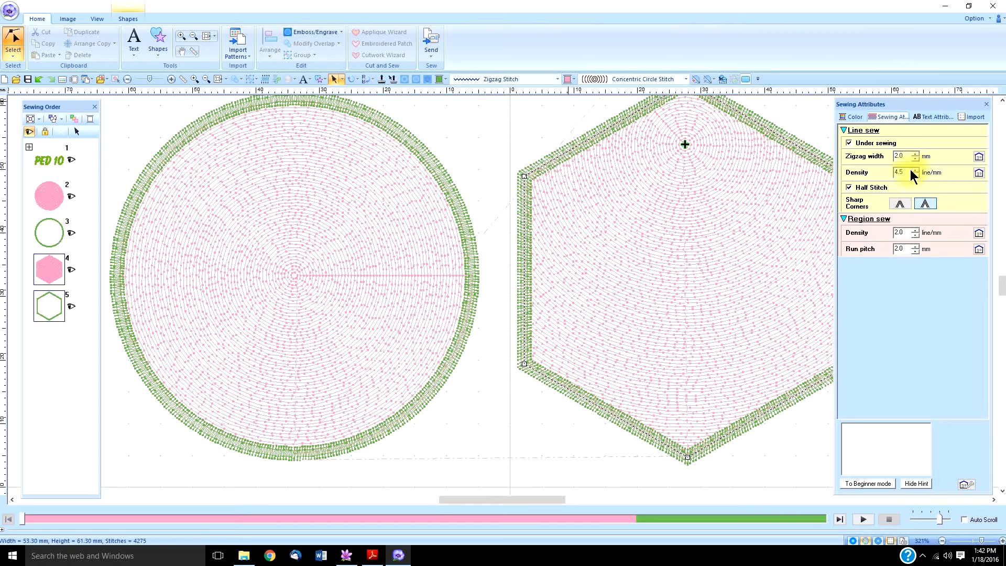
left_click(293, 276)
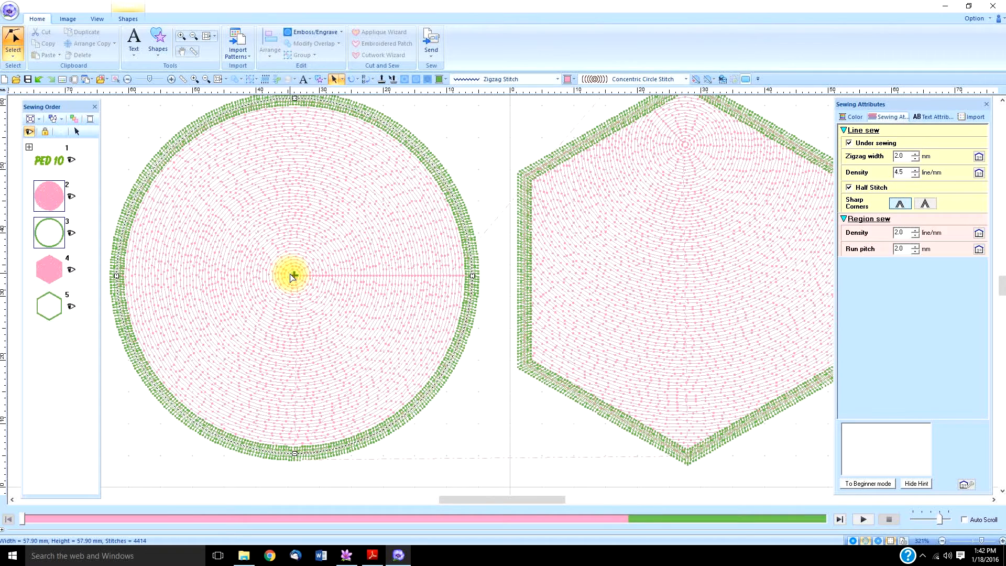
left_click_drag(294, 280, 248, 246)
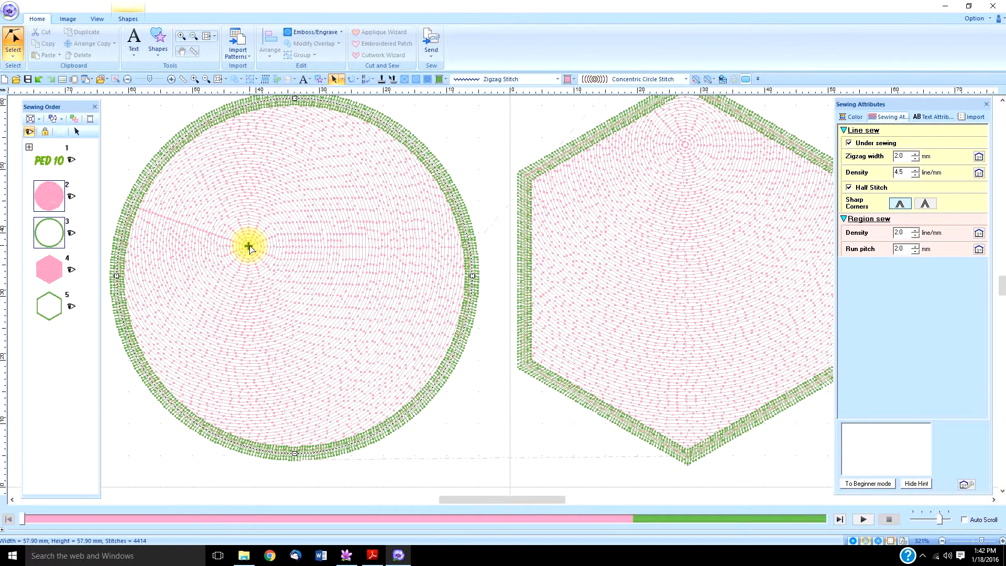
left_click(11, 60)
left_click(32, 85)
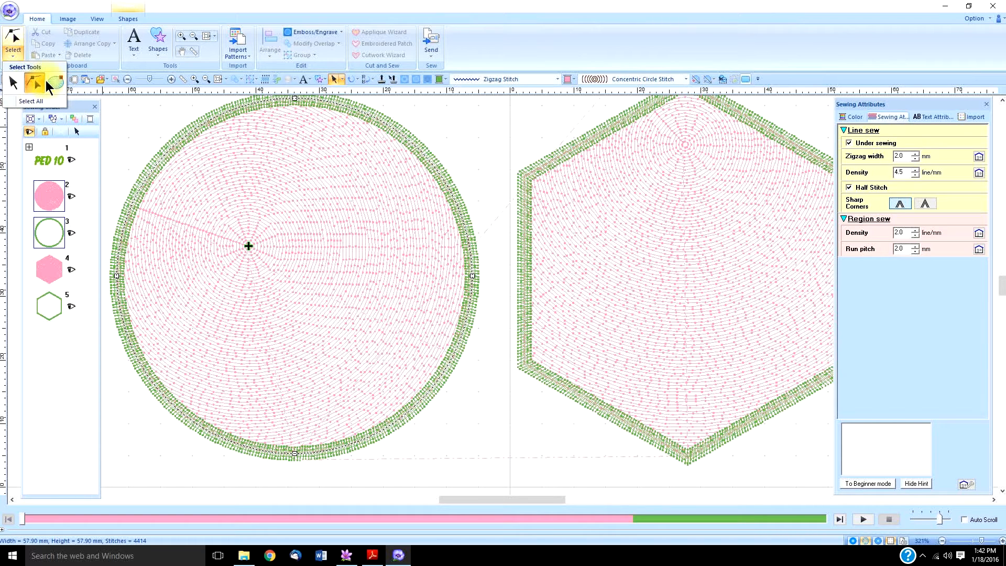
Change the region stitch of both the circle and the hexagon to Spiral Stitch
left_click(686, 78)
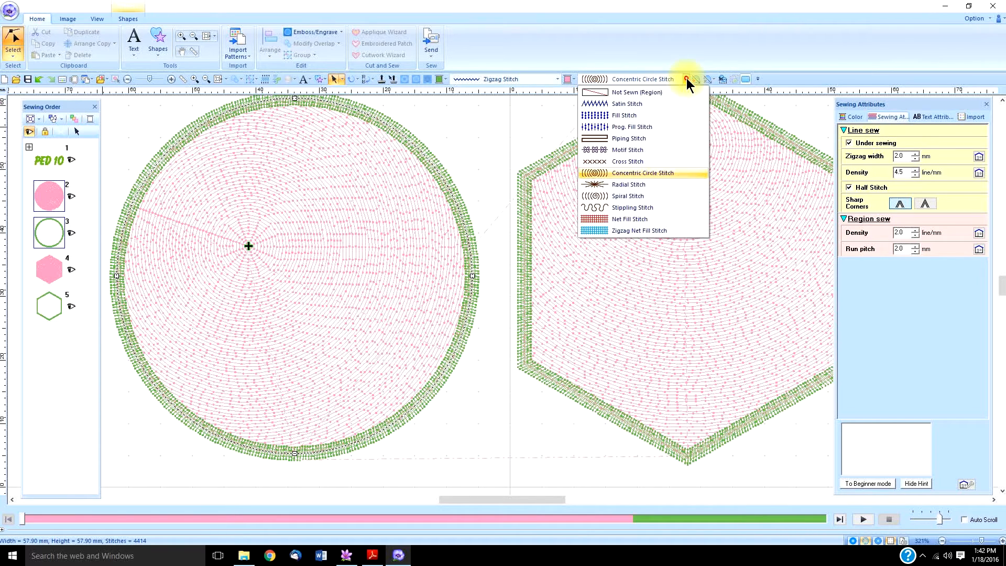
left_click(642, 195)
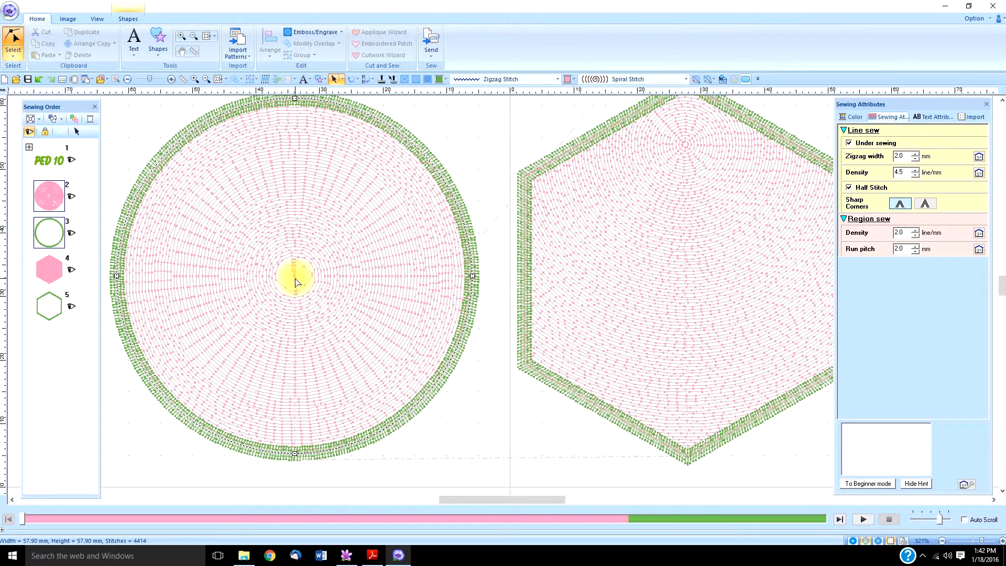
left_click(697, 264)
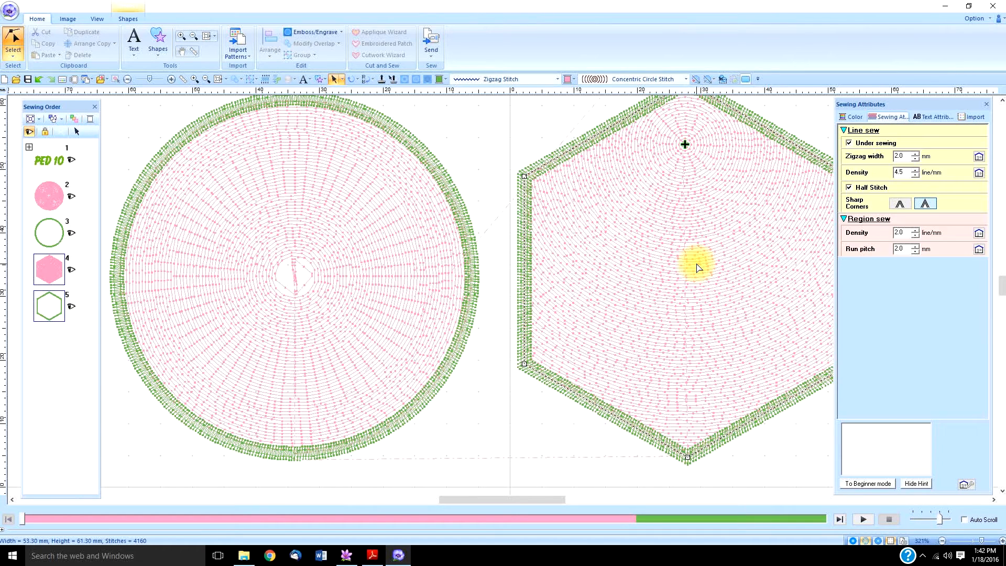
left_click(686, 79)
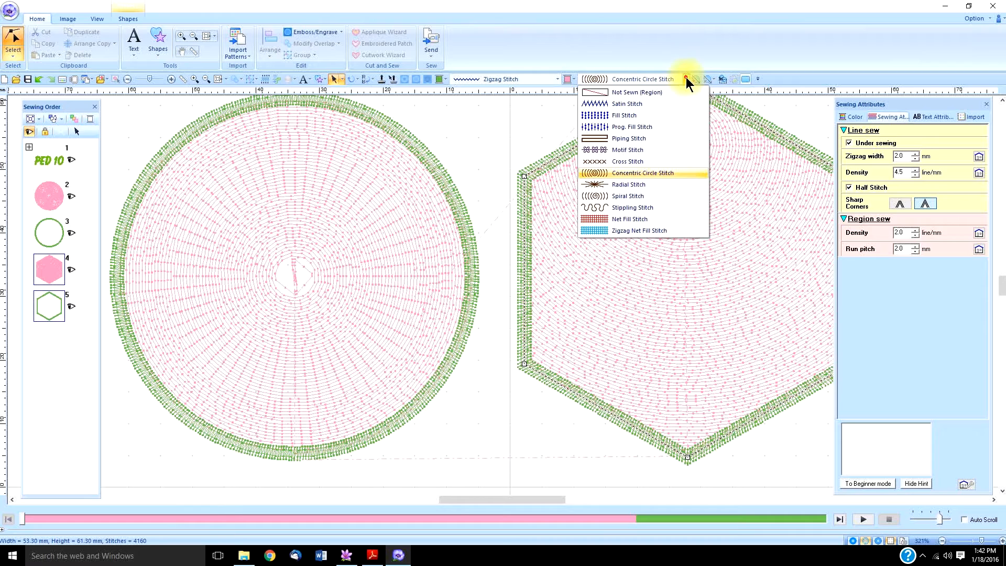
left_click(621, 196)
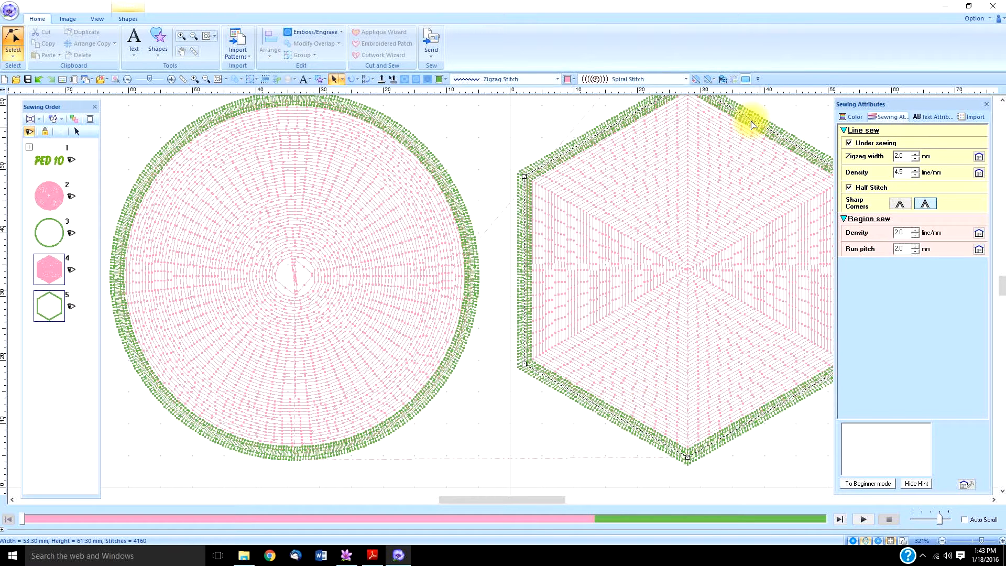
Set the hexagon's region to Radial Stitch and move its centre point toward the hexagon's upper left
left_click(686, 78)
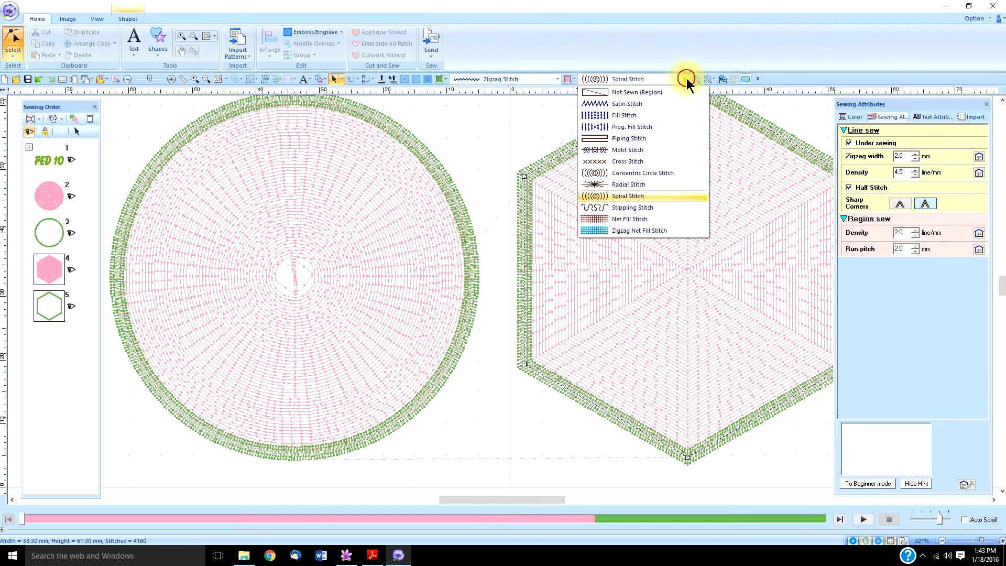
left_click(600, 184)
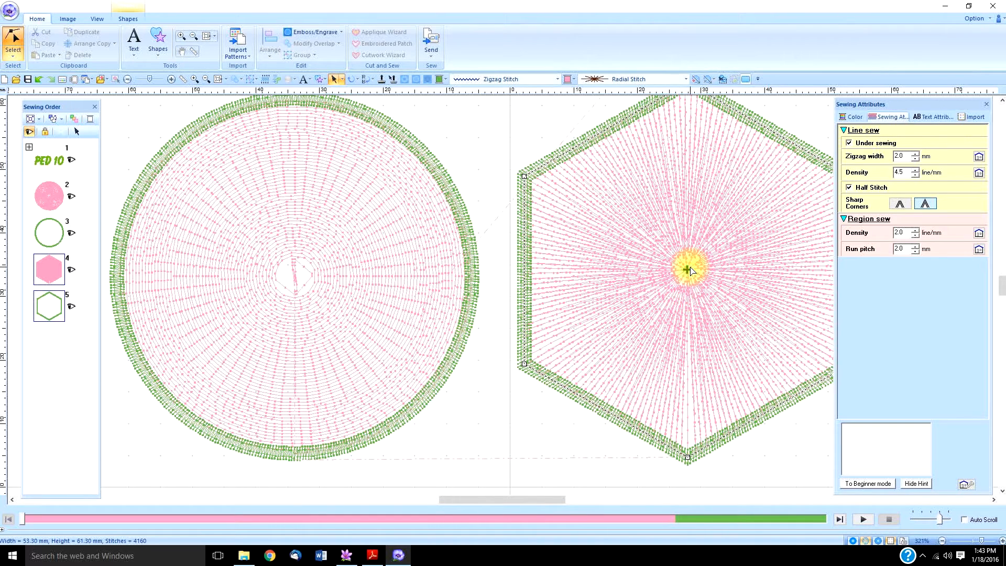
left_click_drag(687, 271, 631, 228)
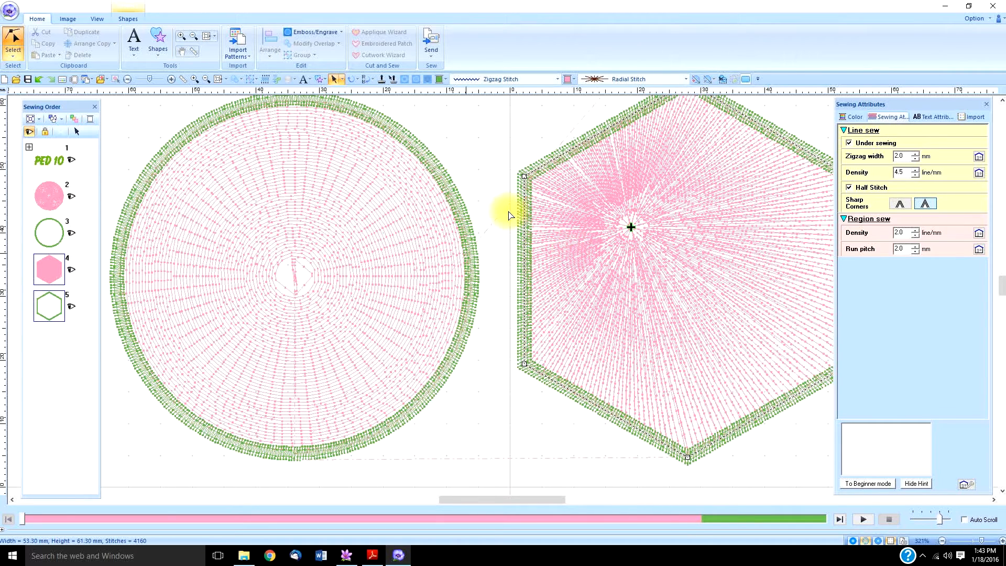
Set the hexagon's region to Stippling Stitch, try spacings of 2.0 and 4.5 mm, and reset the spacing to the default 5.0 mm
left_click(684, 78)
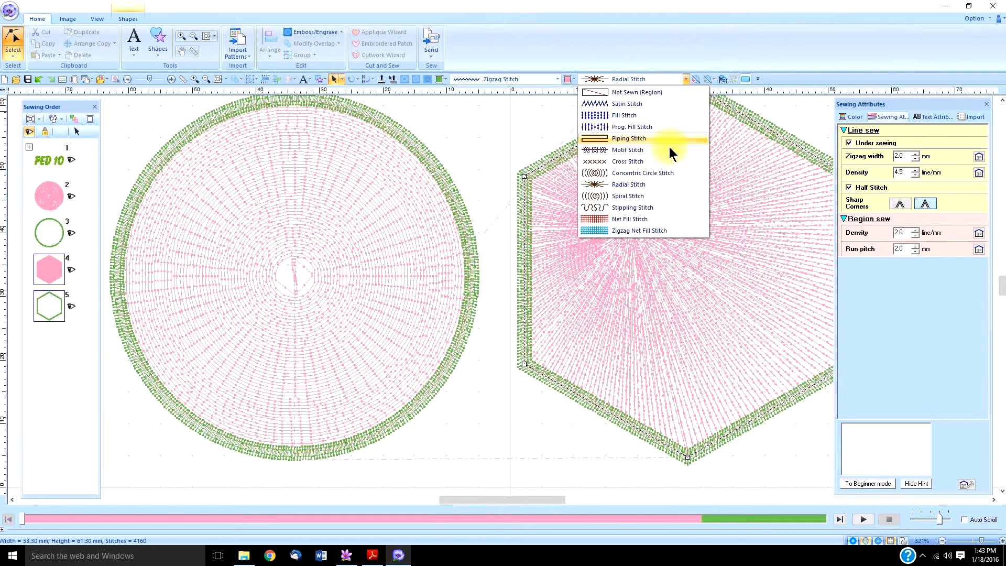
left_click(640, 207)
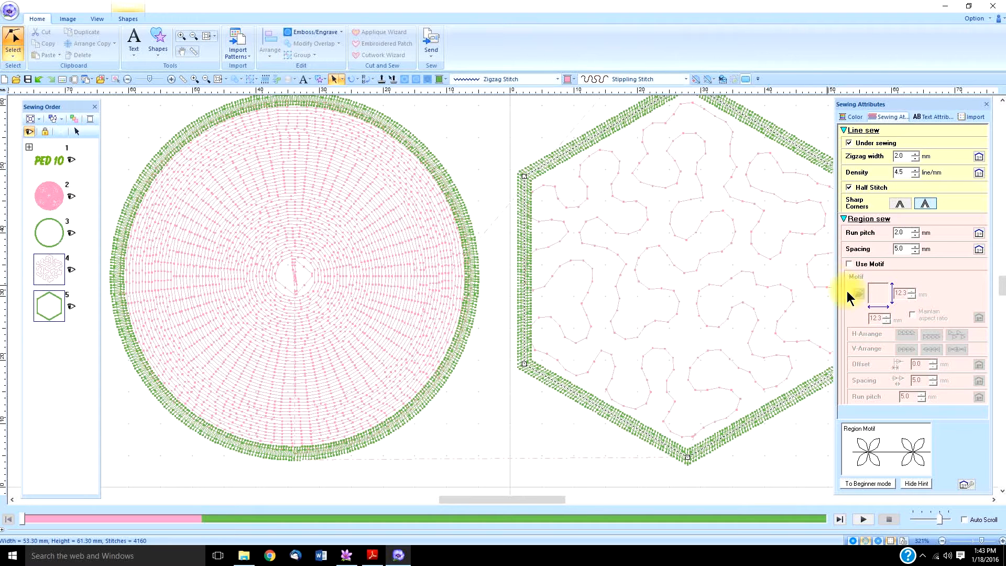
left_click(914, 251)
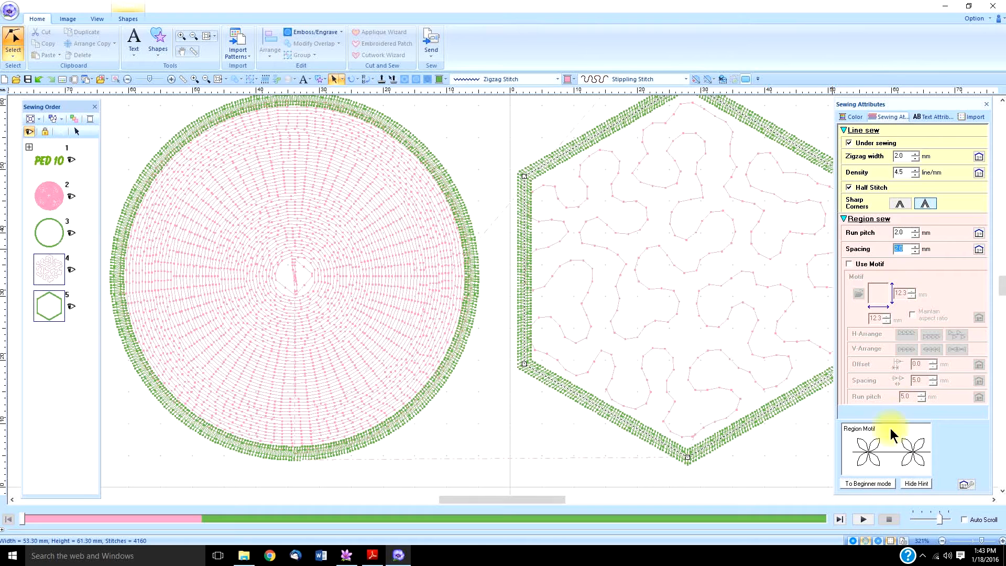
left_click(915, 246)
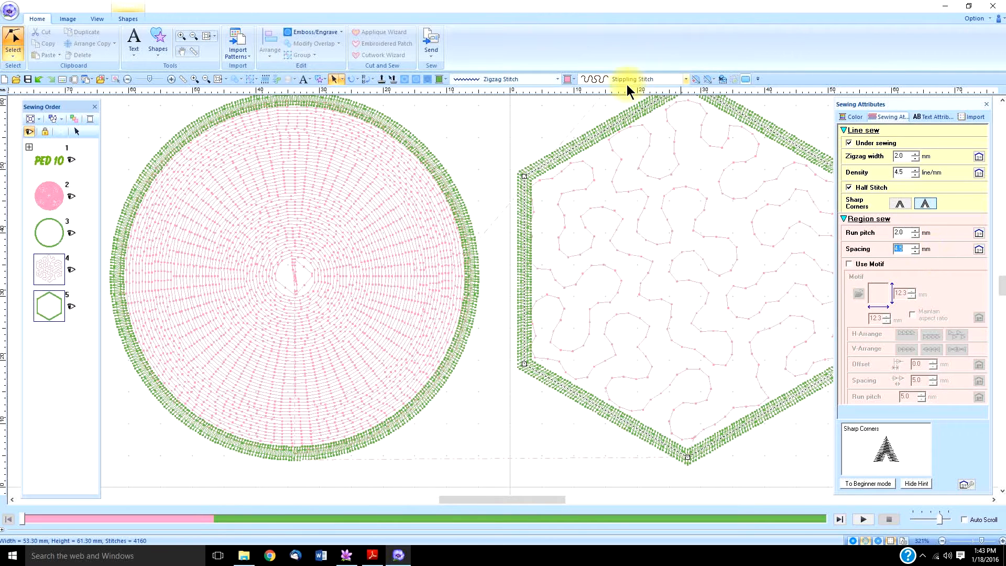
left_click(979, 249)
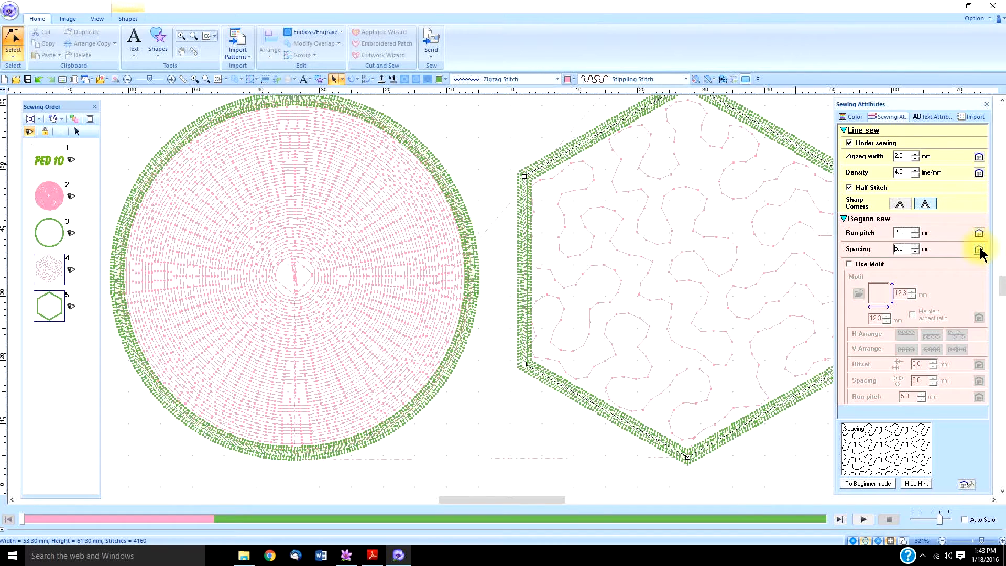
Try Net Fill Stitch on the hexagon's region, and change it to Zigzag Net Fill Stitch
left_click(685, 79)
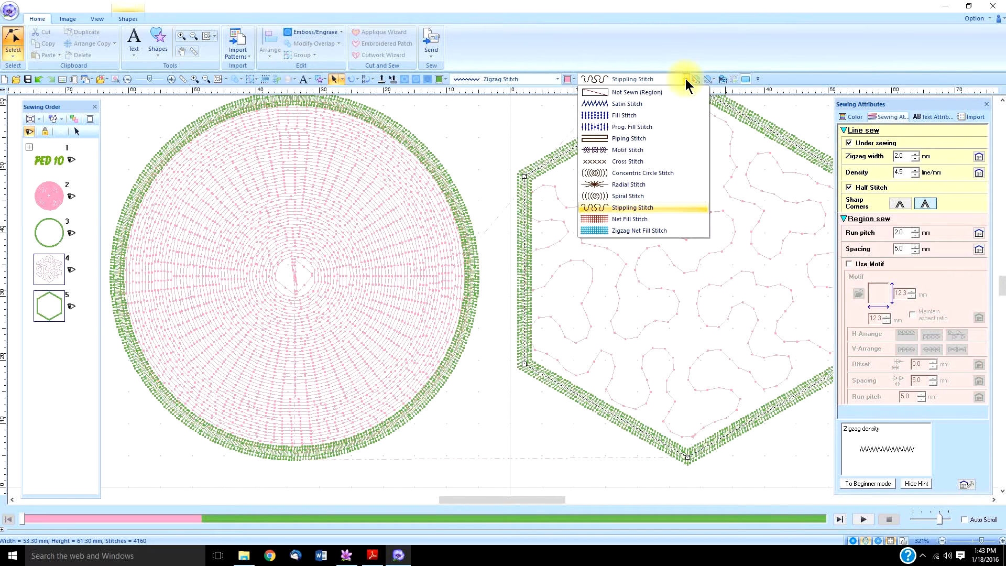
left_click(629, 220)
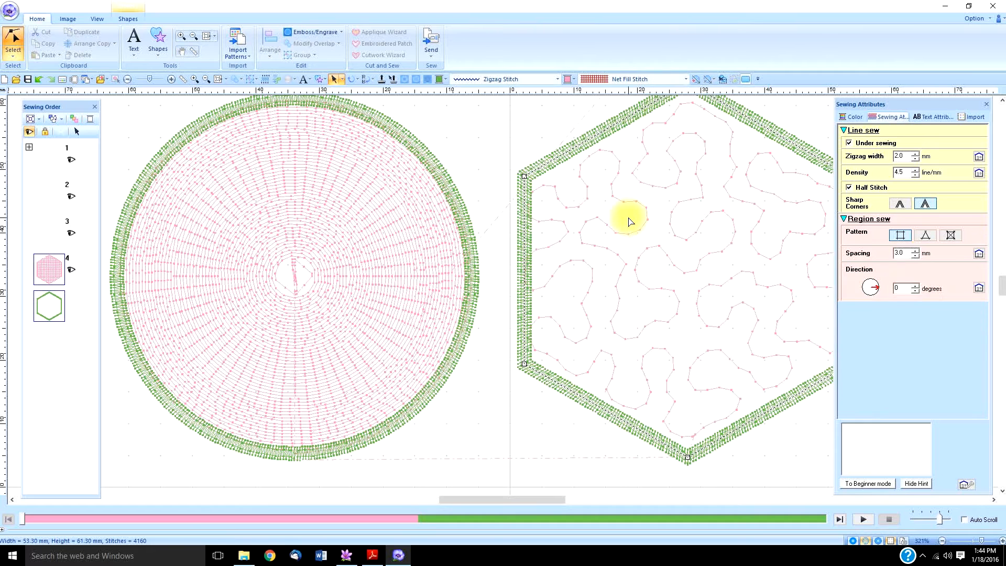
left_click(685, 79)
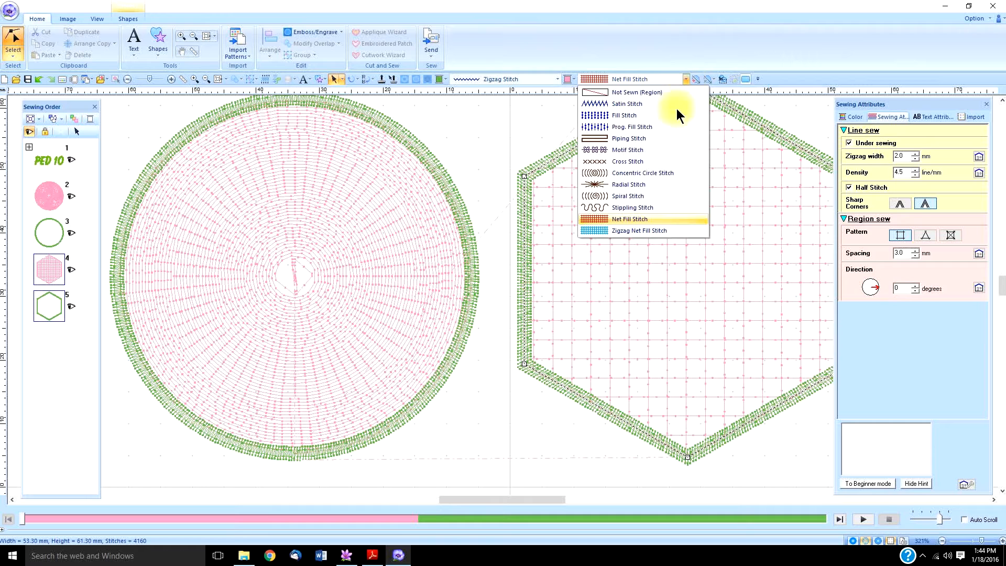
left_click(635, 231)
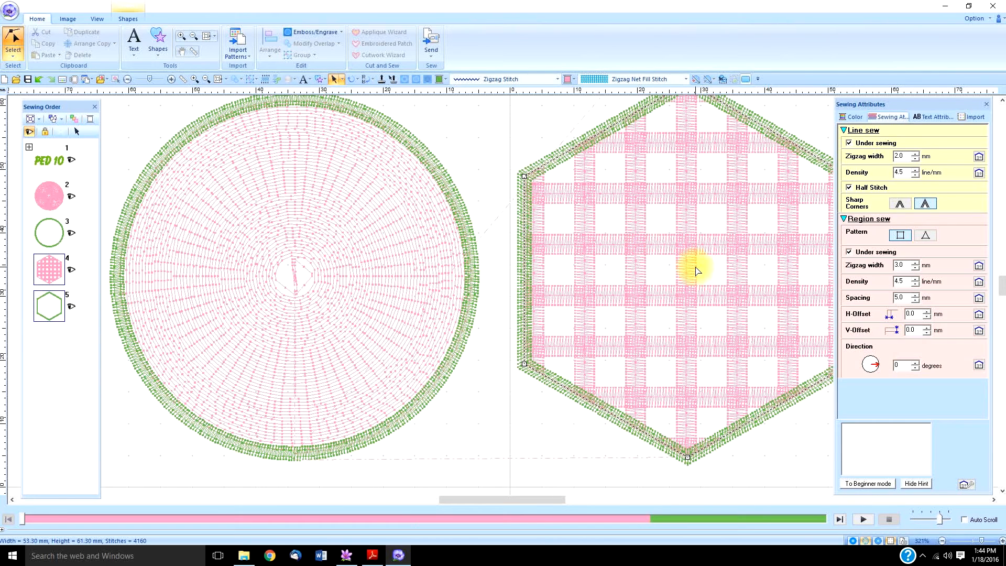